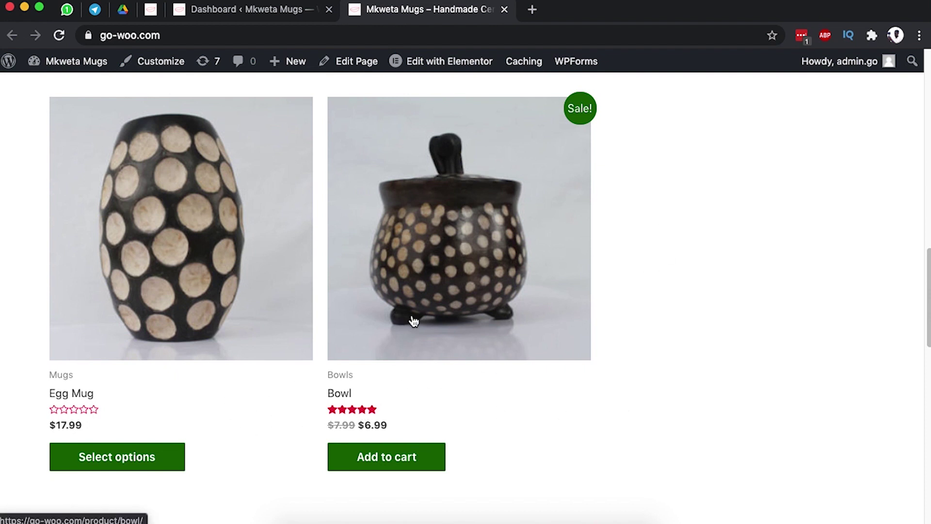
# - Scroll the Shop listing and open the Bowl product page ($6.99, was $7.99)
pyautogui.scroll(5, 414, 318)
pyautogui.scroll(-5, 415, 324)
pyautogui.click(396, 298)
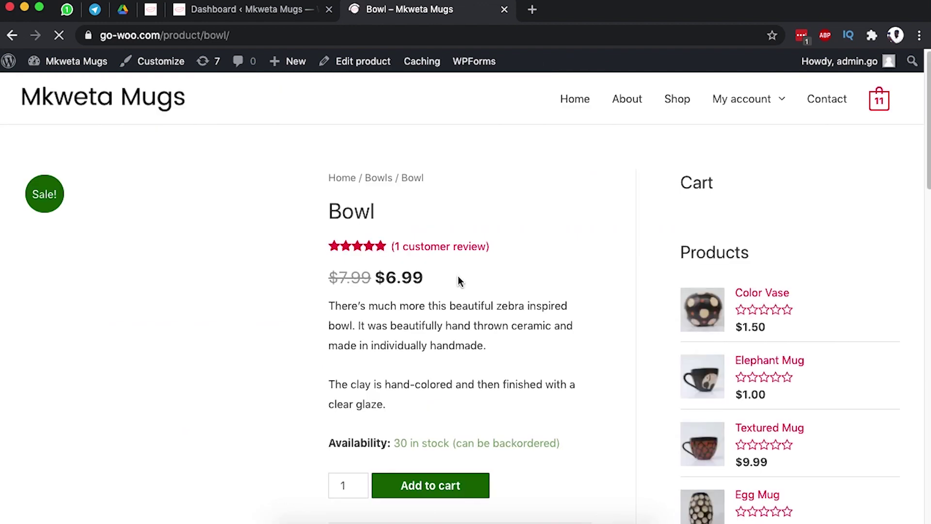
# - Enlarge the Bowl's main photo, step through every gallery image, then close the viewer
pyautogui.scroll(-1, 475, 318)
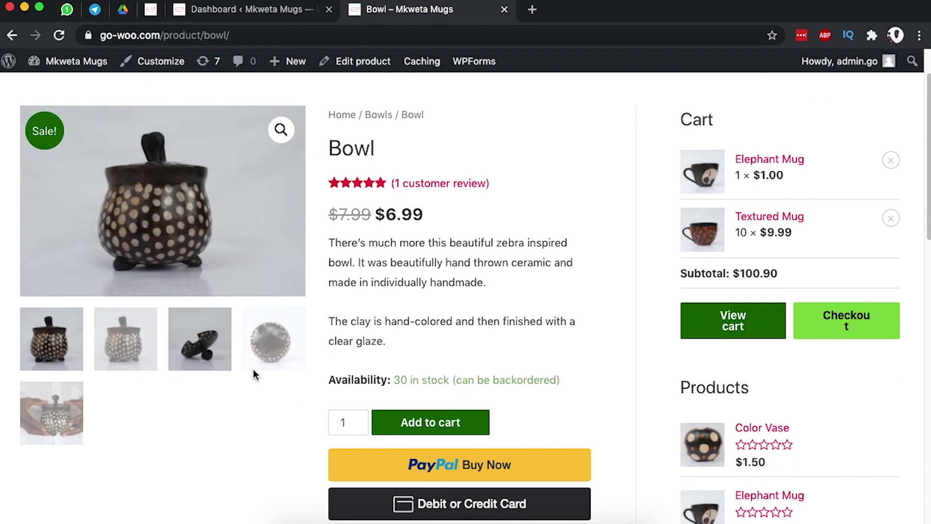
pyautogui.scroll(-1, 243, 371)
pyautogui.scroll(2, 296, 326)
pyautogui.click(280, 183)
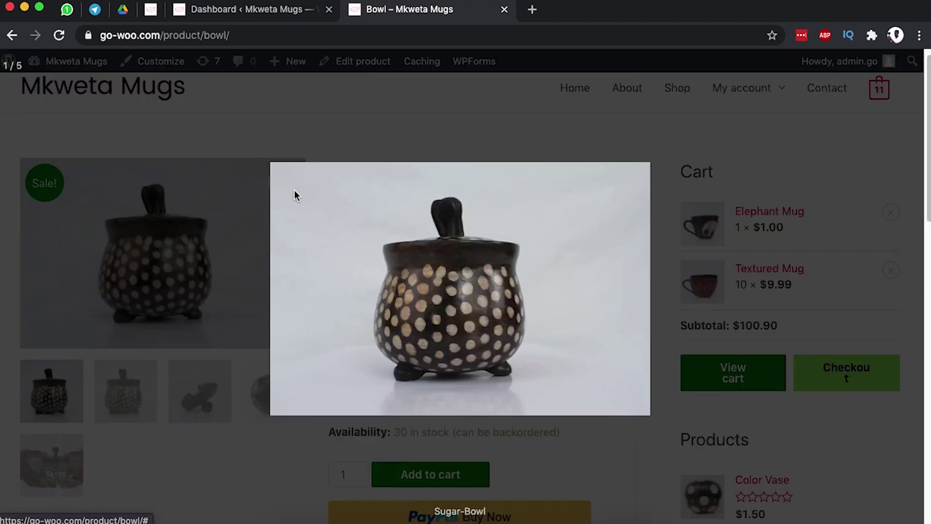
pyautogui.click(905, 290)
pyautogui.click(908, 291)
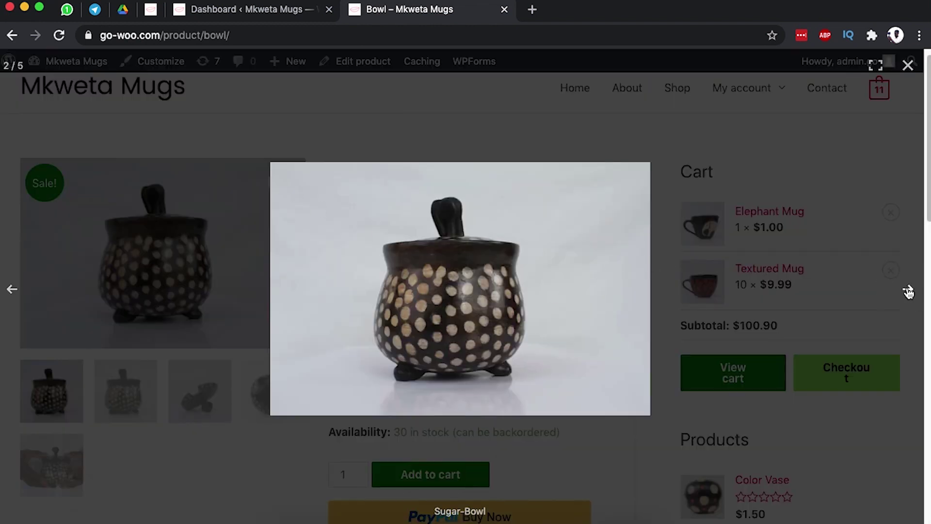
pyautogui.click(908, 290)
pyautogui.click(908, 290)
pyautogui.click(908, 290)
pyautogui.click(908, 290)
pyautogui.click(490, 151)
# - Review the Bowl's Additional information (weight, dimensions, colour), then return to the WordPress Dashboard
pyautogui.scroll(-6, 297, 342)
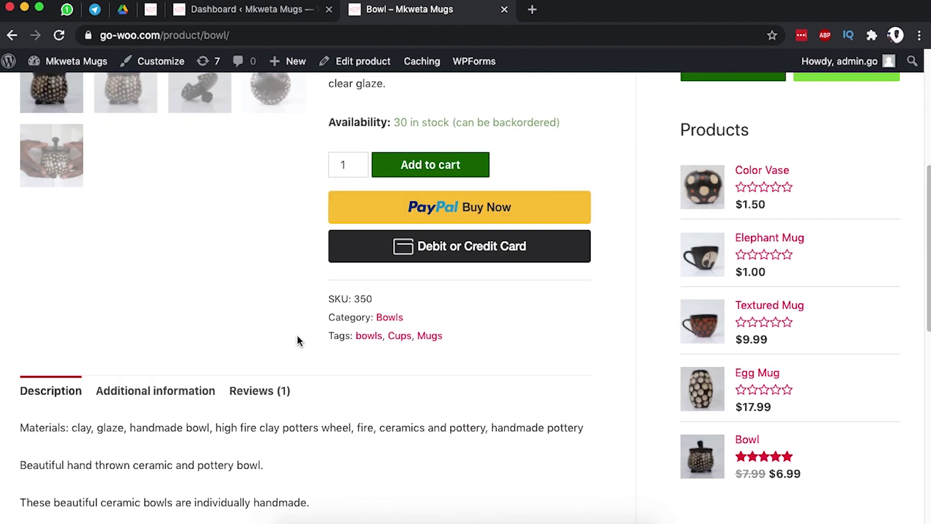
pyautogui.scroll(-2, 298, 336)
pyautogui.scroll(-1, 411, 293)
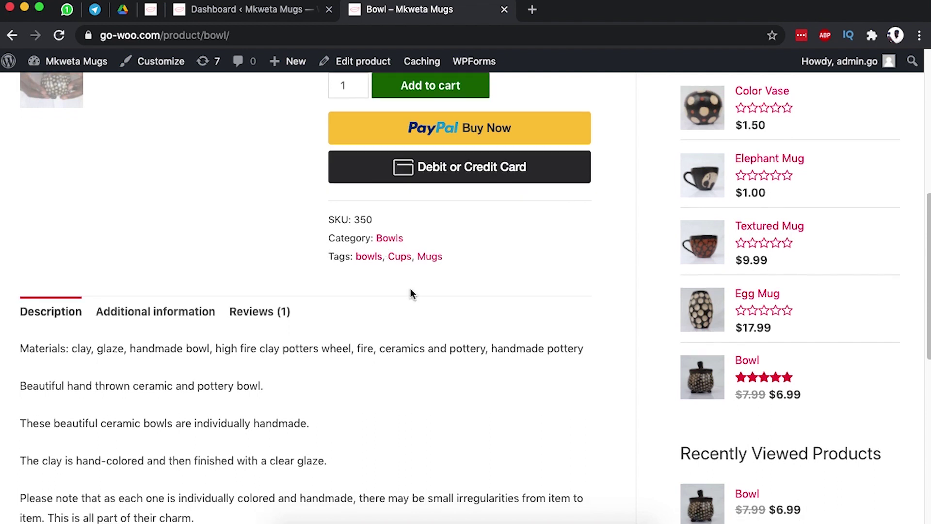
pyautogui.scroll(-3, 363, 289)
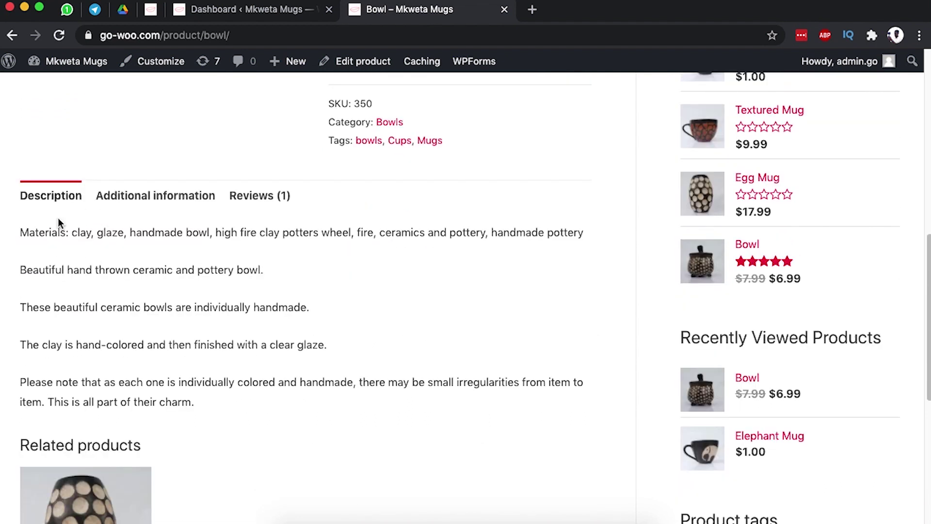
pyautogui.click(136, 195)
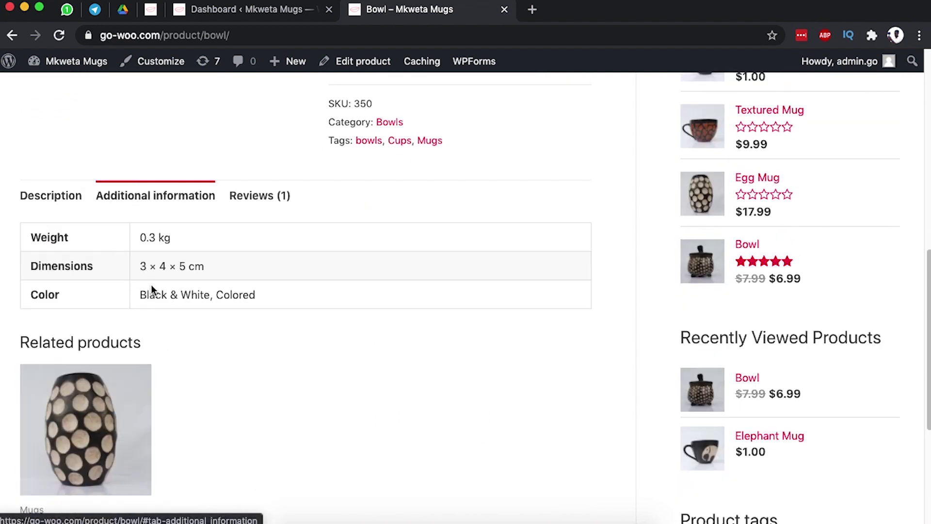
pyautogui.scroll(-5, 243, 333)
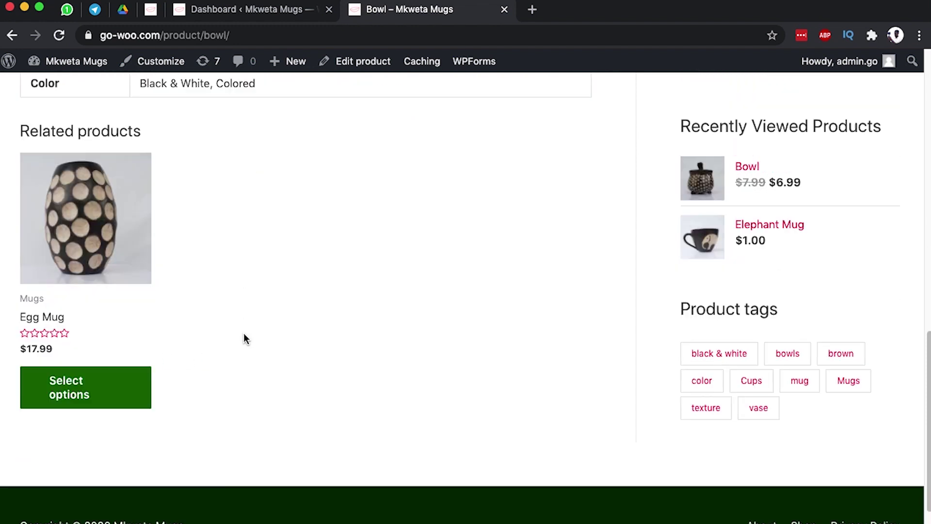
pyautogui.scroll(10, 244, 333)
pyautogui.scroll(6, 244, 332)
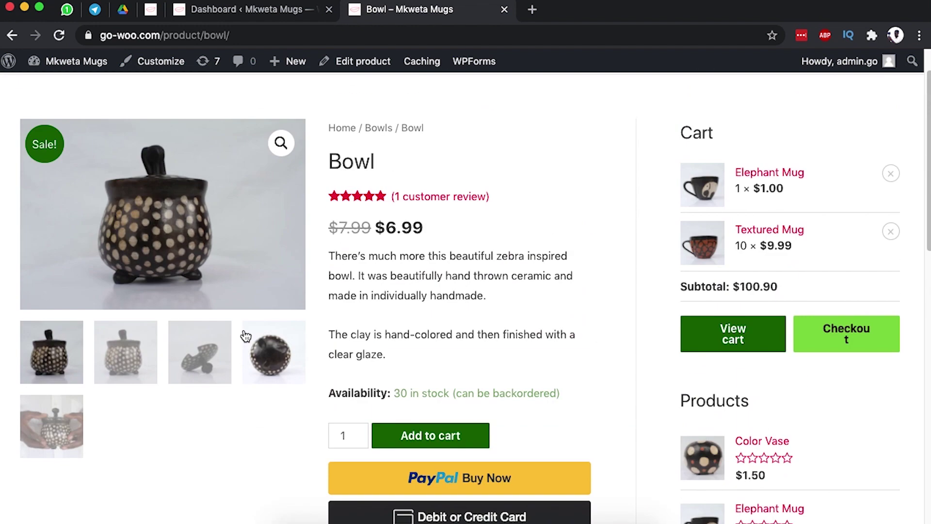
pyautogui.click(228, 14)
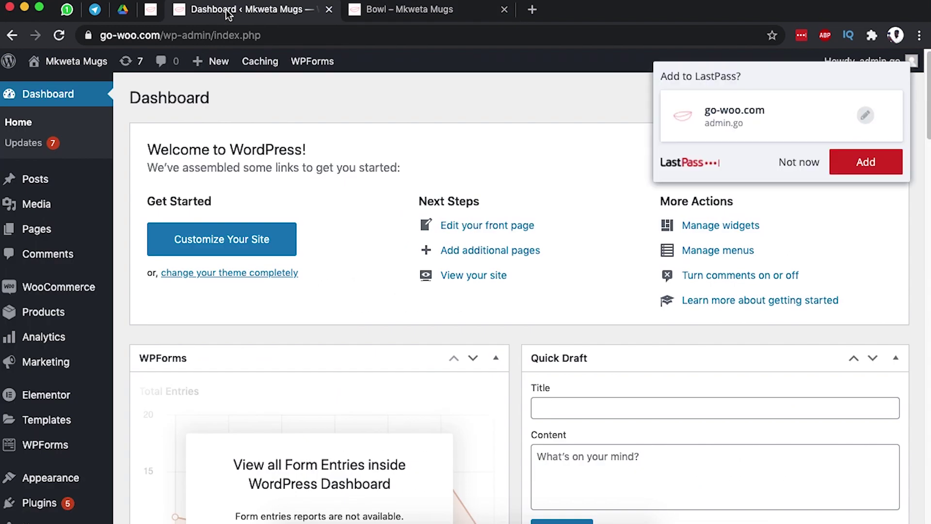
# - Decline saving the login in LastPass and go to Products > Add New
pyautogui.click(779, 163)
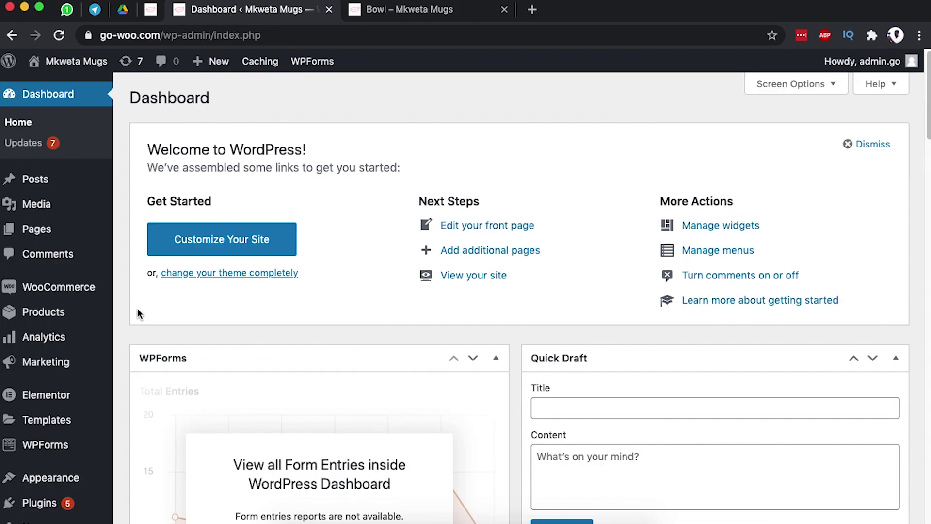
pyautogui.moveTo(54, 294)
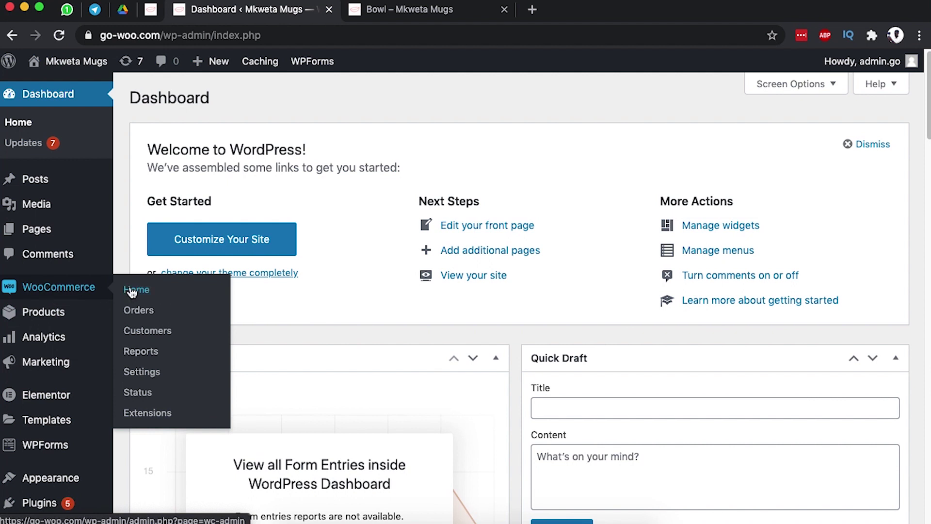
pyautogui.click(49, 314)
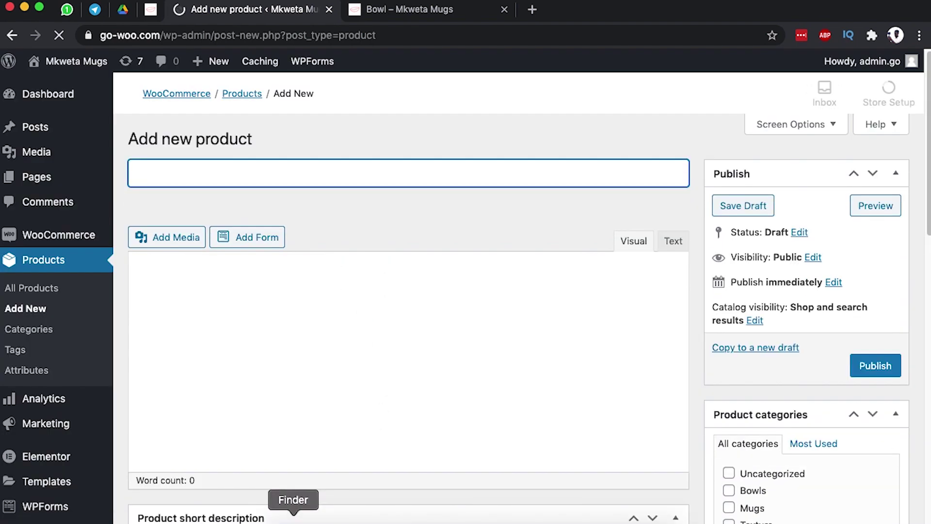
# - Preview Flower-Vase-small.jpg from the Woo Tutorial folder, then return to the new product form
pyautogui.click(294, 517)
pyautogui.click(353, 252)
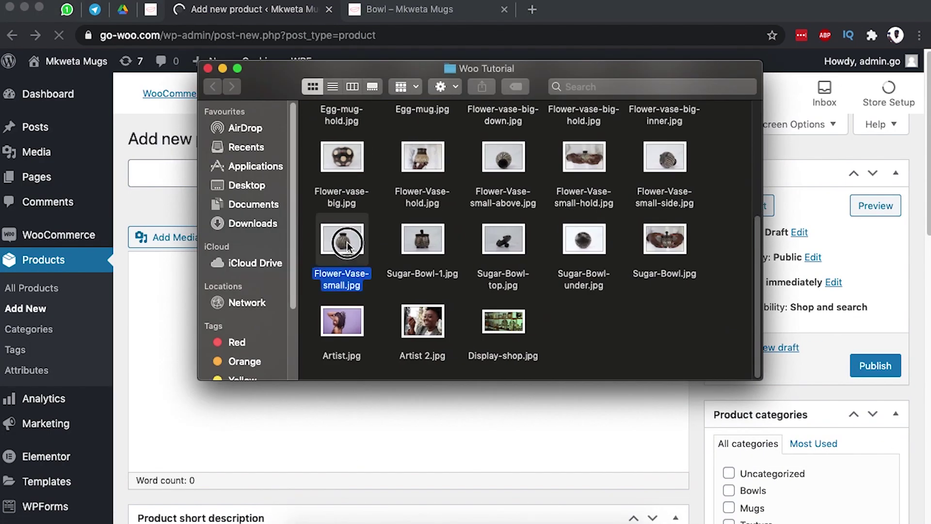
pyautogui.doubleClick(349, 245)
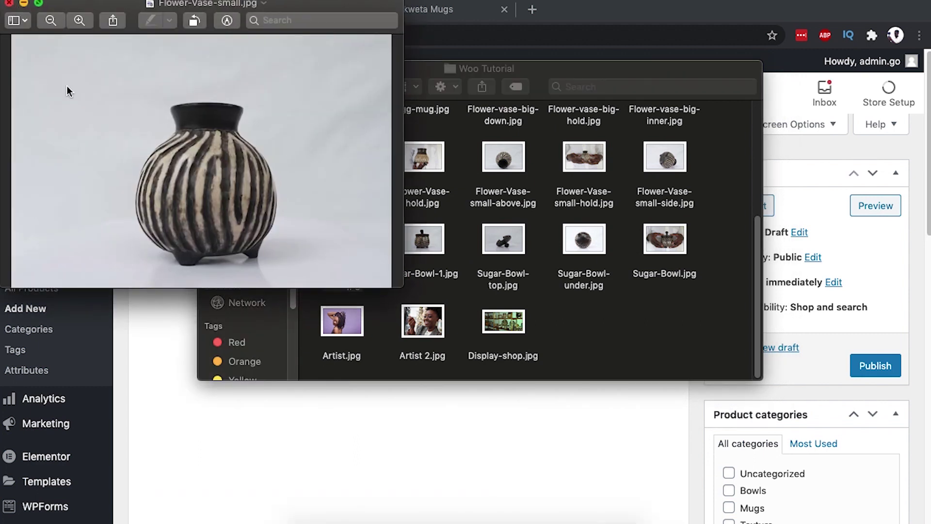
pyautogui.click(9, 3)
pyautogui.click(166, 346)
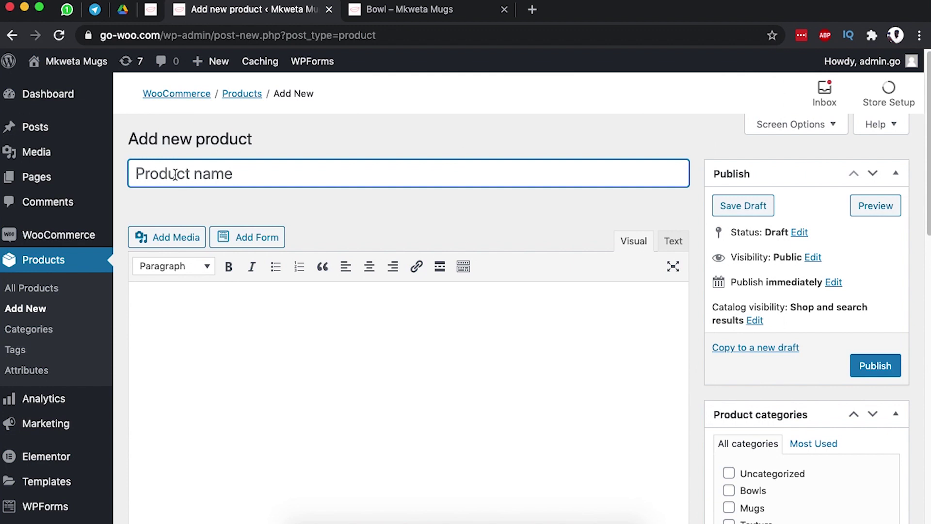
# - Name the product 'Flower Vase' and place the cursor in the description and short description editors
pyautogui.write('Flower Vase')
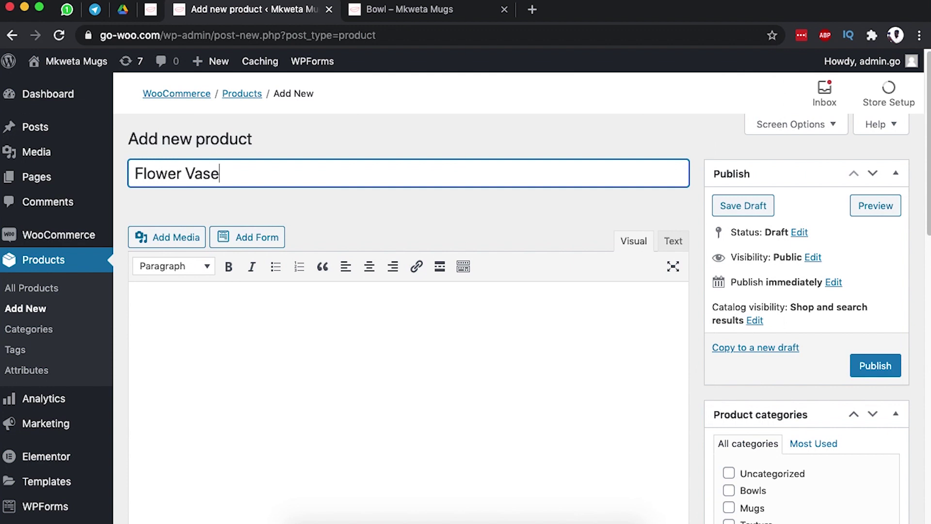
pyautogui.scroll(-4, 237, 272)
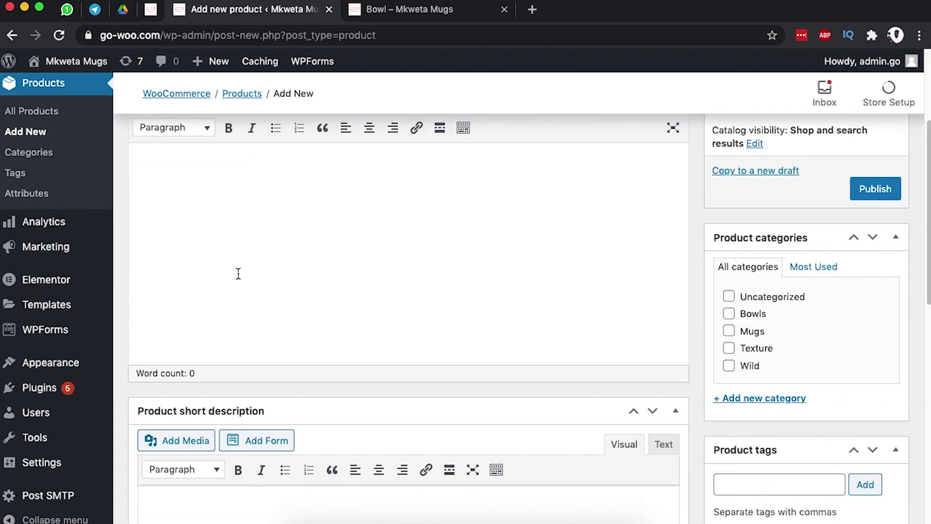
pyautogui.click(229, 230)
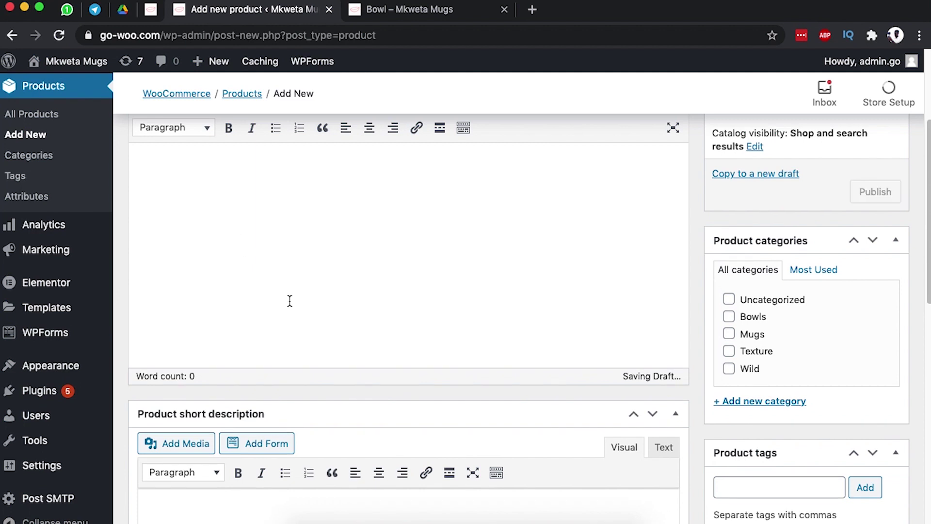
pyautogui.scroll(-4, 294, 304)
pyautogui.scroll(-2, 291, 320)
pyautogui.click(216, 279)
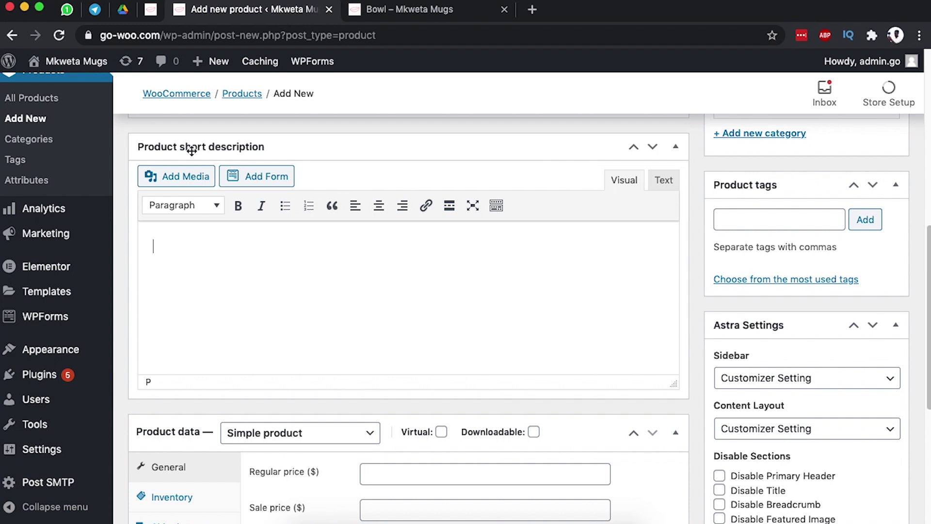
# - Switch to the Bowl product page and view its Description tab for reference
pyautogui.click(412, 11)
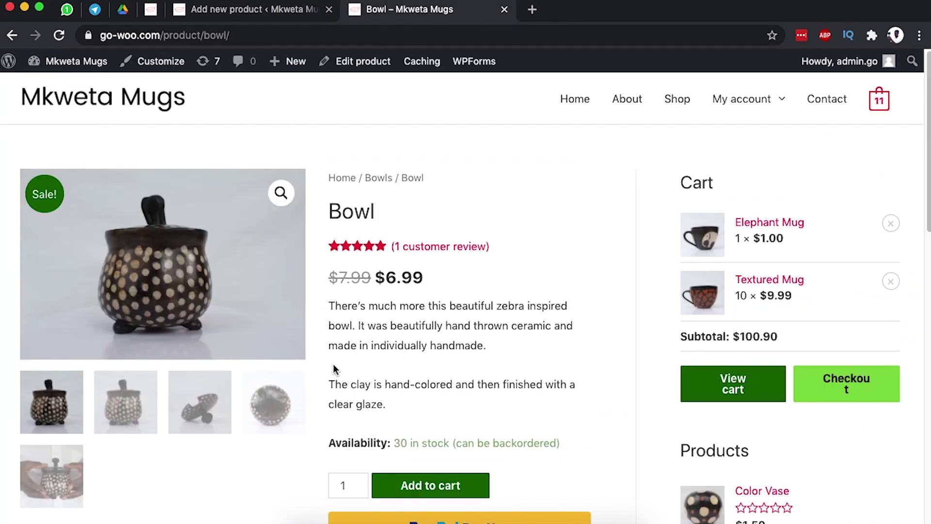
pyautogui.scroll(-10, 295, 375)
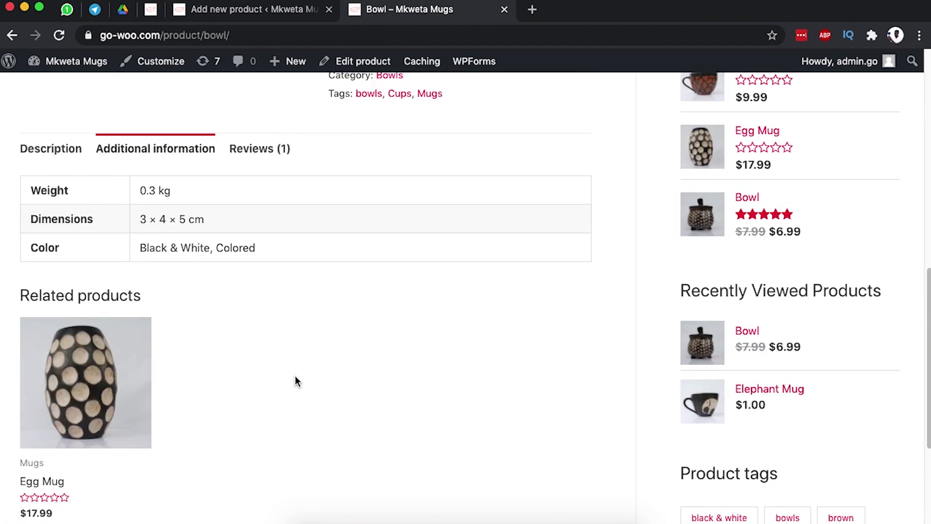
pyautogui.click(73, 149)
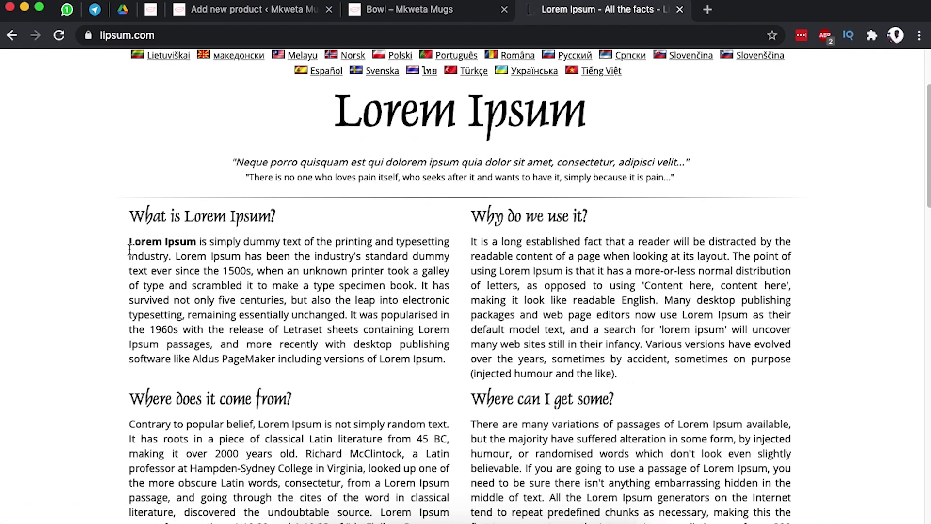
# - Copy the first Lorem Ipsum paragraph and paste it as the short description
pyautogui.moveTo(130, 242); pyautogui.dragTo(354, 315)
pyautogui.hotkey('ctrl', 'c')
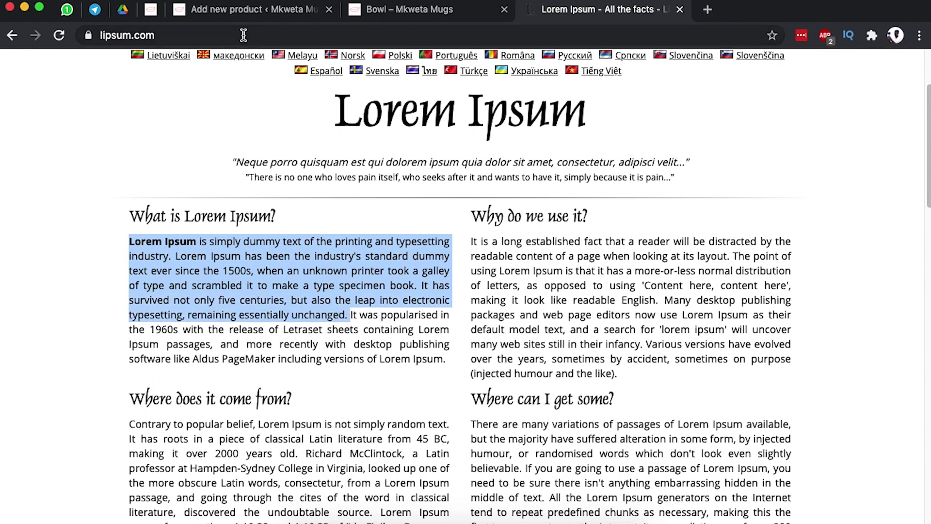
pyautogui.click(248, 18)
pyautogui.hotkey('ctrl', 'v')
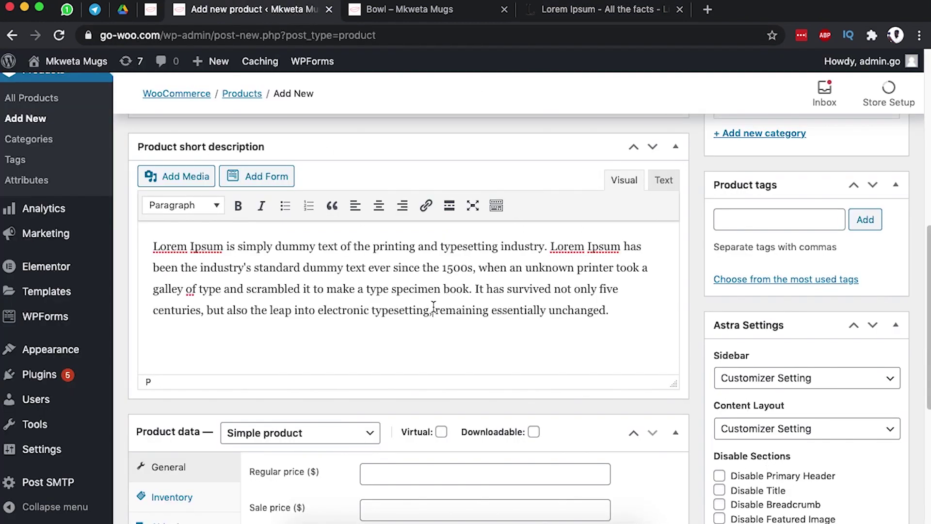
pyautogui.scroll(6, 433, 305)
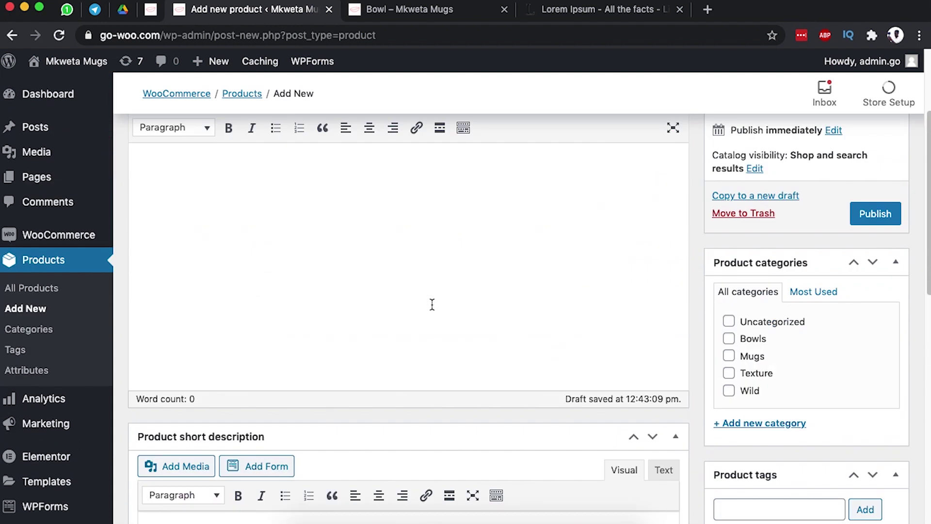
pyautogui.scroll(3, 432, 304)
# - Copy the 'Why do we use it?' paragraph into the main product description
pyautogui.click(226, 306)
pyautogui.click(589, 15)
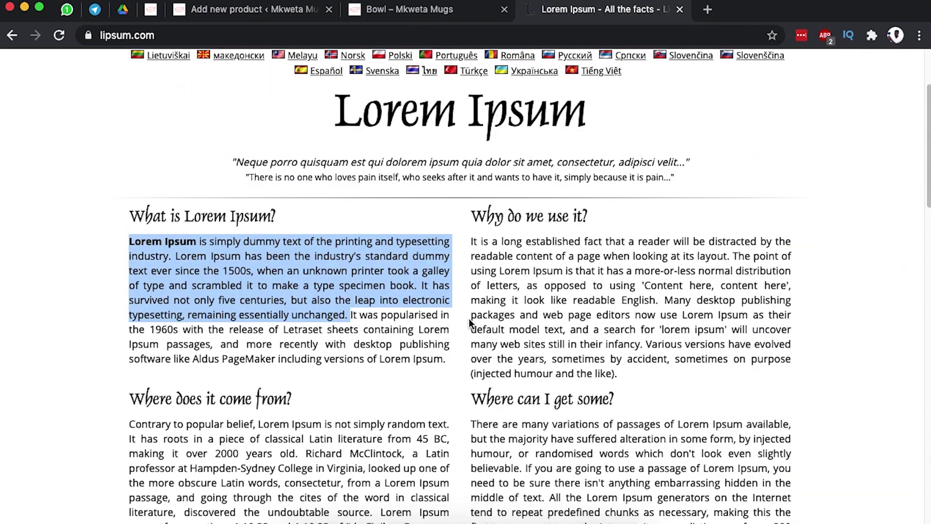
pyautogui.moveTo(471, 241); pyautogui.dragTo(623, 376)
pyautogui.press('super+c')
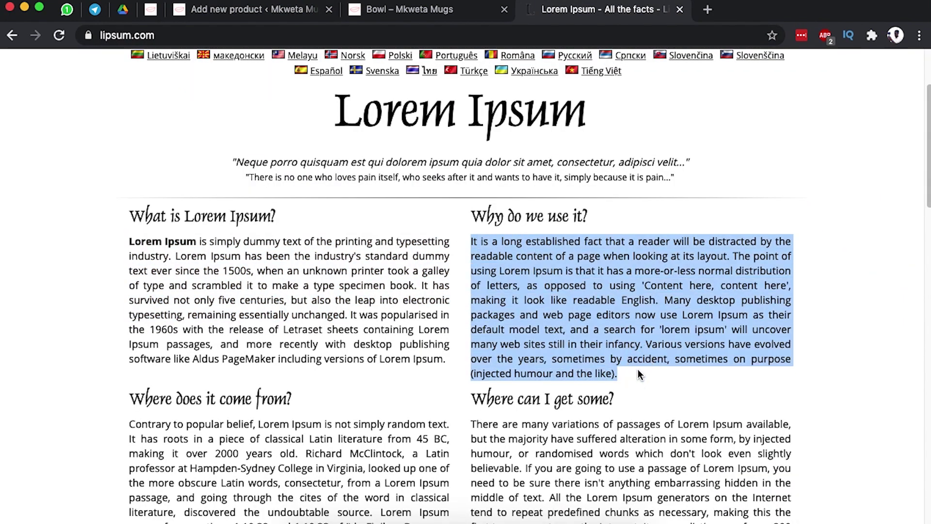
pyautogui.click(270, 14)
pyautogui.press('super+v')
pyautogui.scroll(-3, 470, 339)
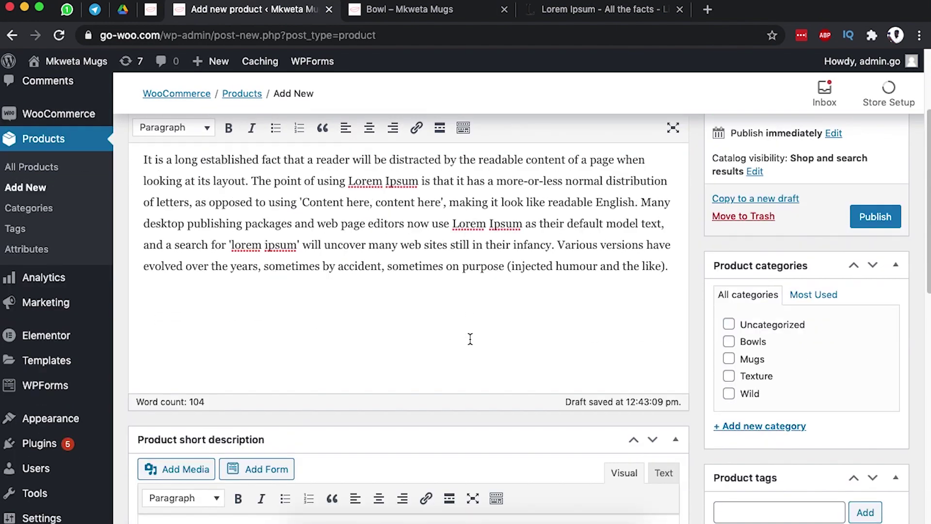
pyautogui.scroll(4, 470, 340)
# - Add a new 'Vase' product category and leave it ticked for the Flower Vase
pyautogui.scroll(-2, 470, 340)
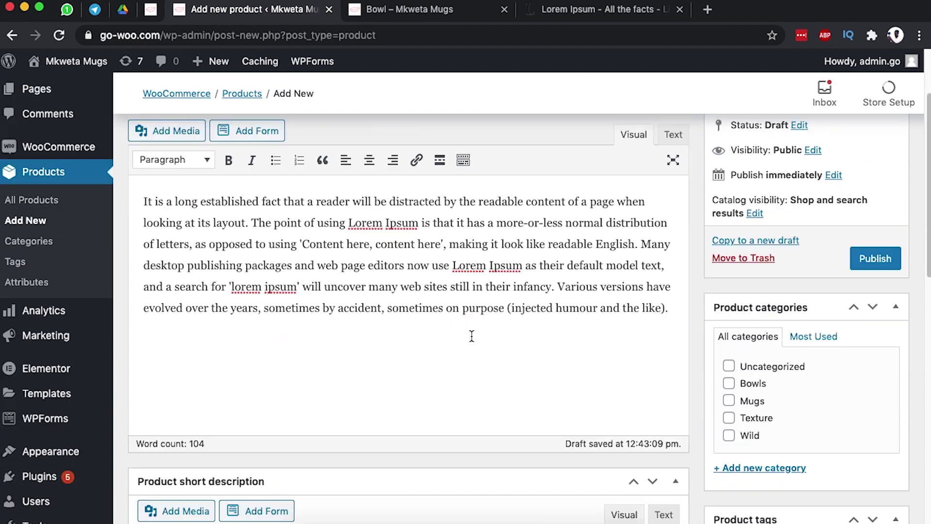
pyautogui.scroll(-1, 726, 392)
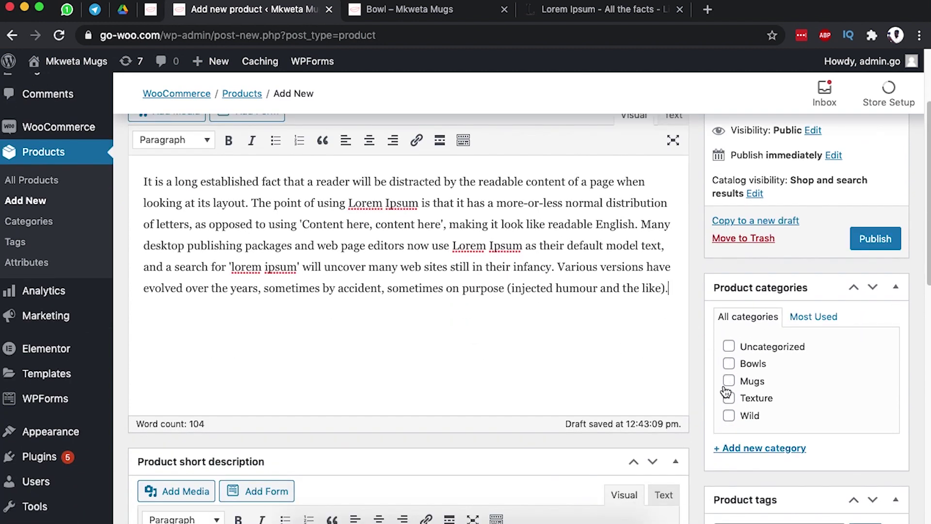
pyautogui.scroll(-3, 720, 383)
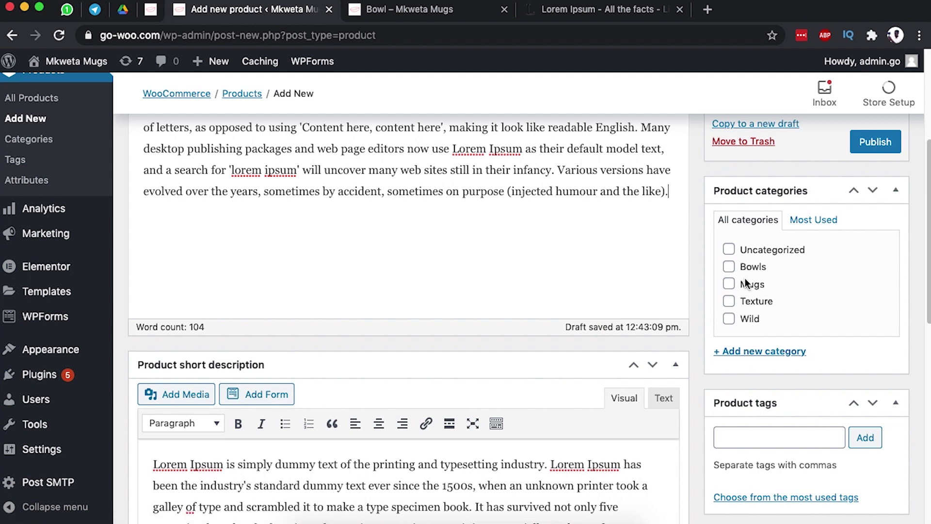
pyautogui.click(761, 357)
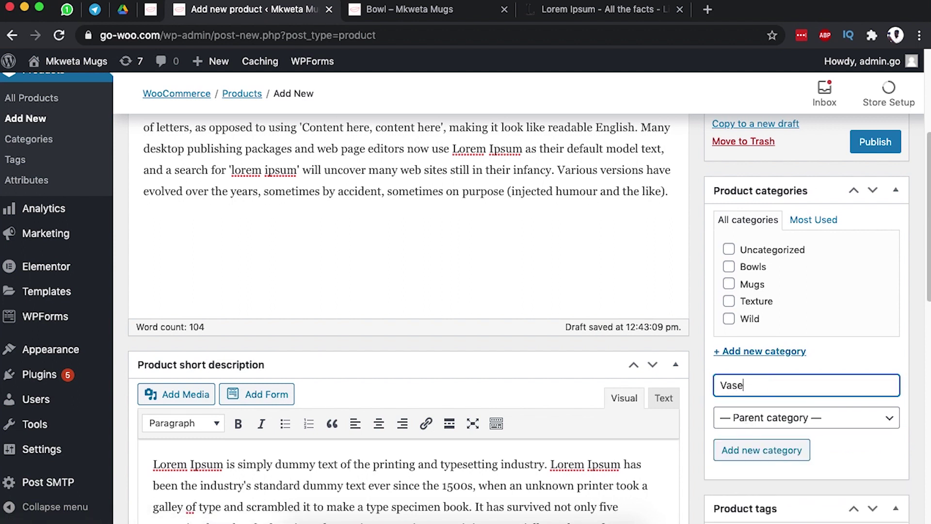
pyautogui.write('Vase')
pyautogui.click(751, 448)
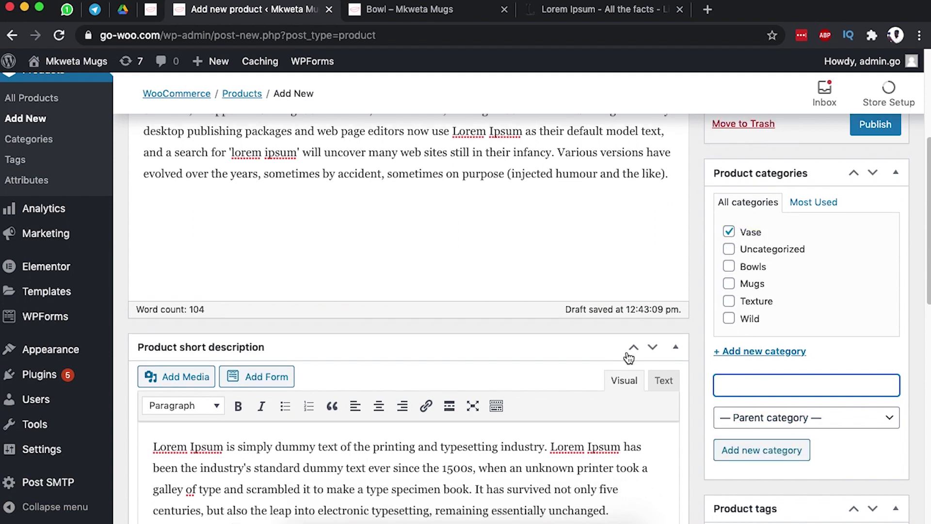
pyautogui.scroll(-2, 627, 358)
pyautogui.scroll(-8, 627, 357)
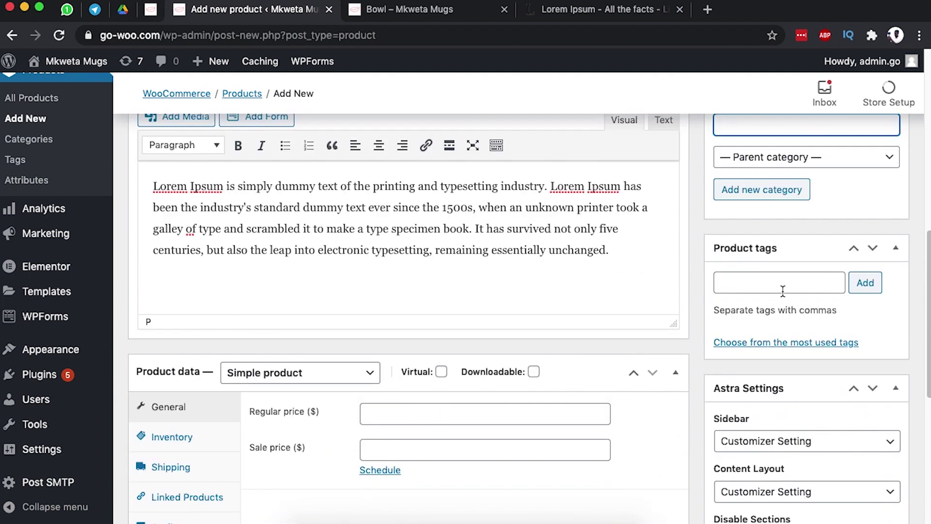
# - Add the tags Flower vase, Handmade and Ceramics, removing the redundant word 'vase'
pyautogui.click(768, 279)
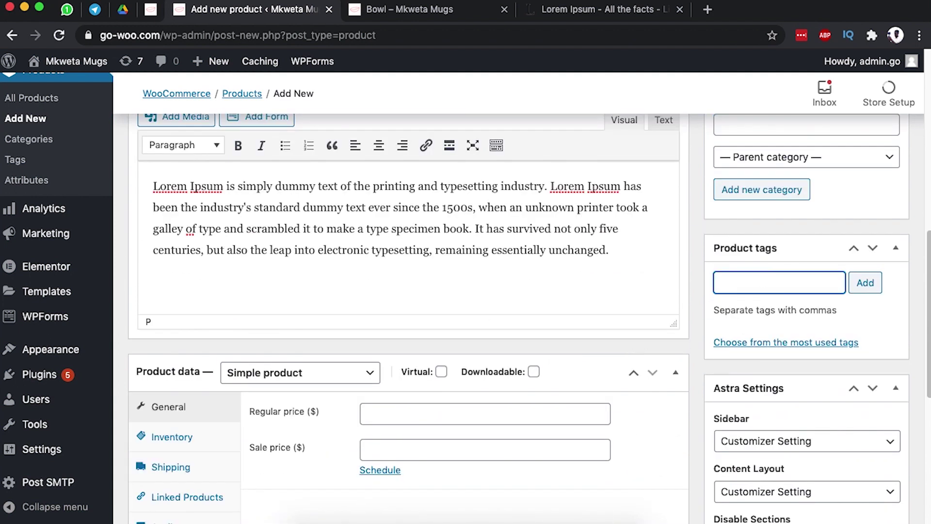
pyautogui.write('Flower vase,')
pyautogui.write(' Handmad')
pyautogui.write('e vase')
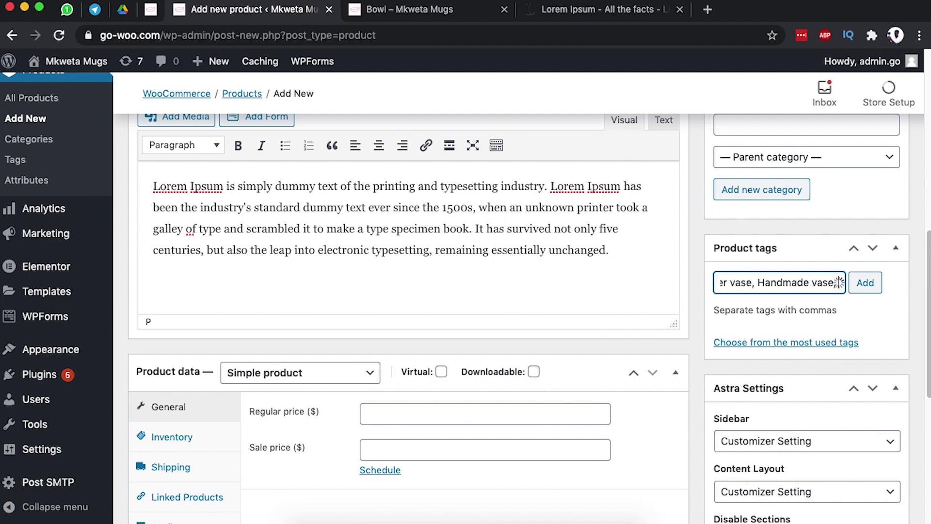
pyautogui.write(', Ceramics')
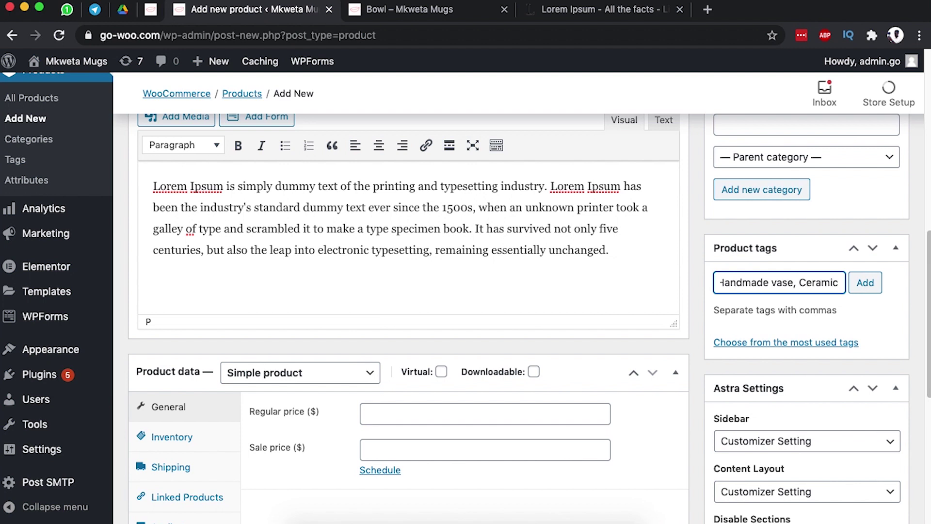
pyautogui.doubleClick(779, 283)
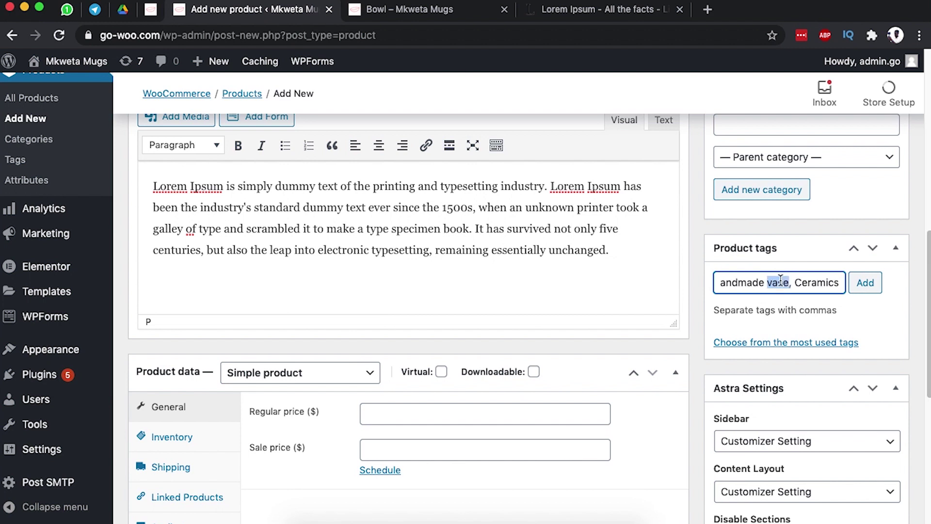
pyautogui.press('BackSpace')
pyautogui.press('BackSpace')
pyautogui.moveTo(726, 282); pyautogui.dragTo(727, 282)
pyautogui.click(728, 283)
pyautogui.press('Left')
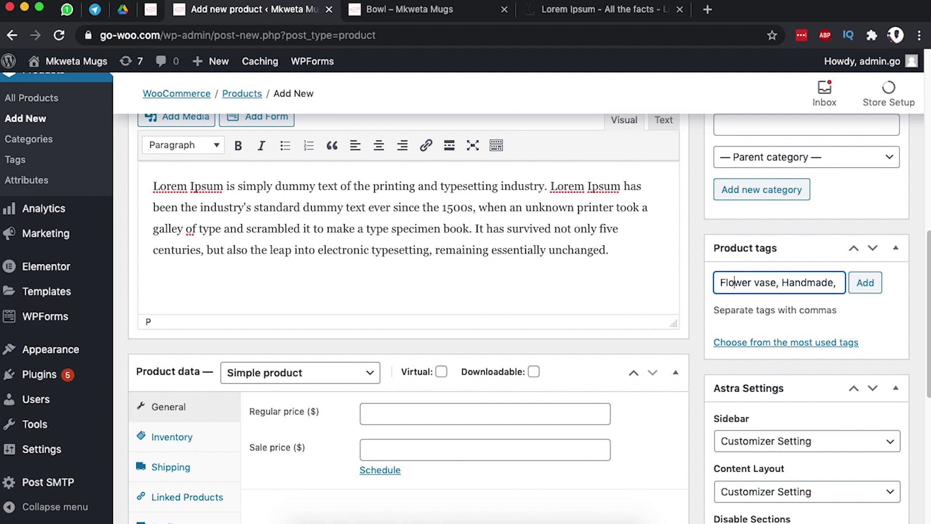
pyautogui.click(867, 283)
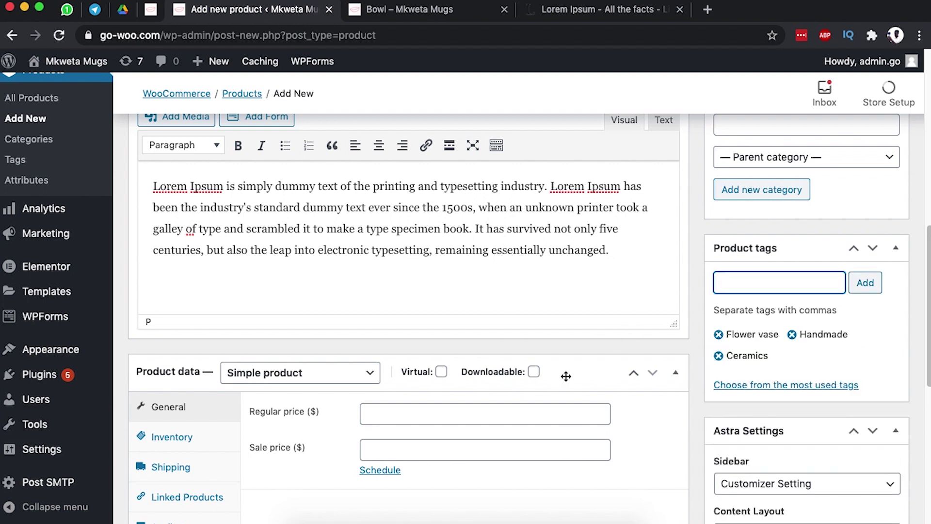
pyautogui.scroll(-2, 567, 378)
pyautogui.scroll(1, 566, 374)
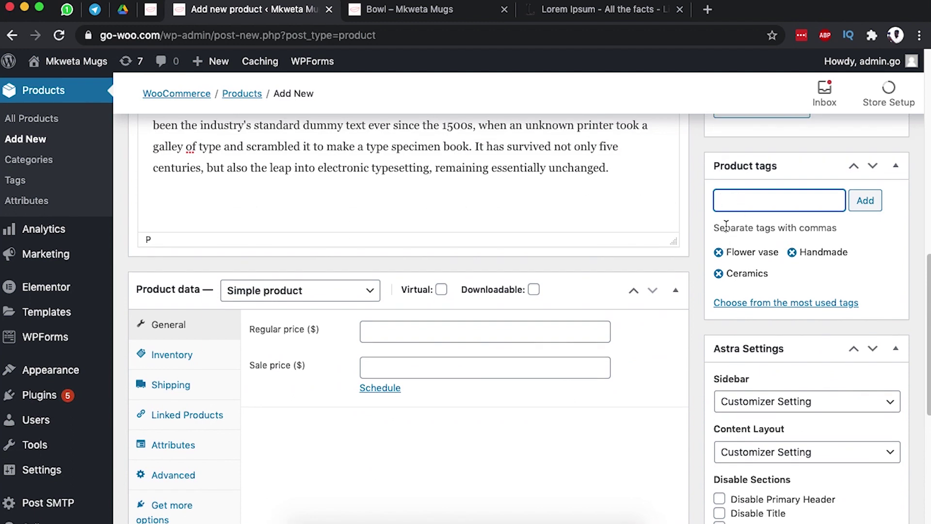
pyautogui.scroll(1, 724, 231)
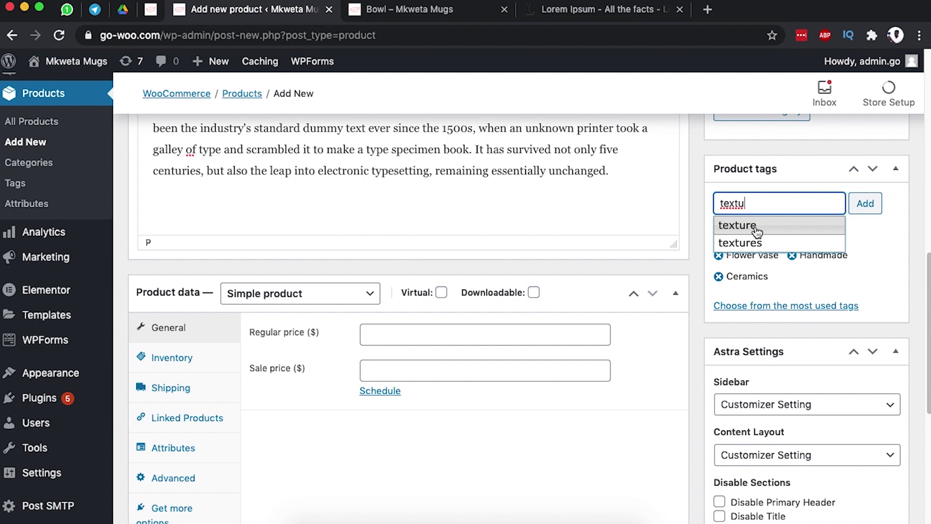
# - Add the existing 'texture' tag from the suggestions
pyautogui.click(739, 227)
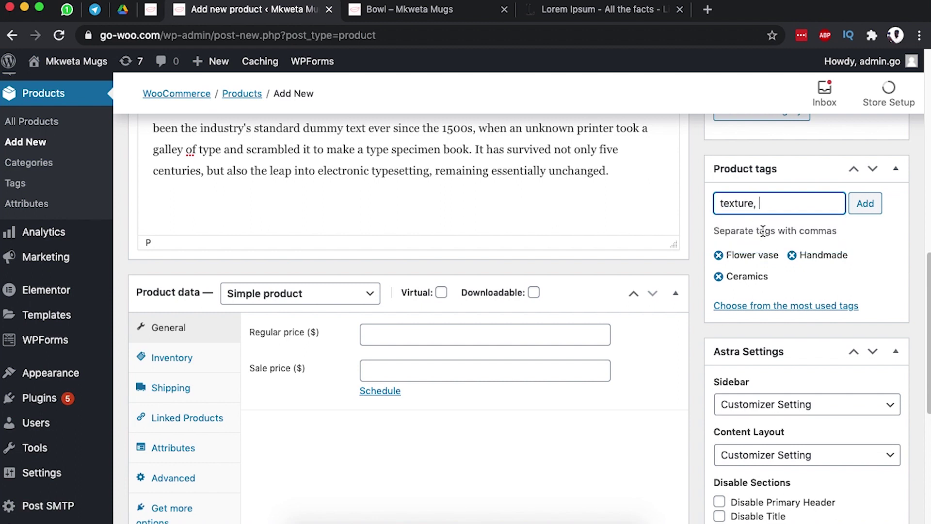
pyautogui.click(861, 209)
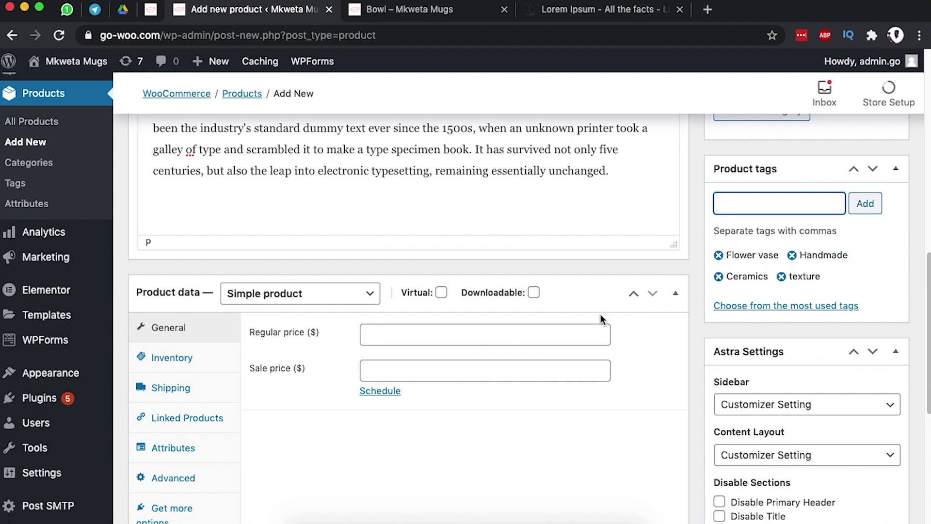
pyautogui.scroll(-2, 601, 374)
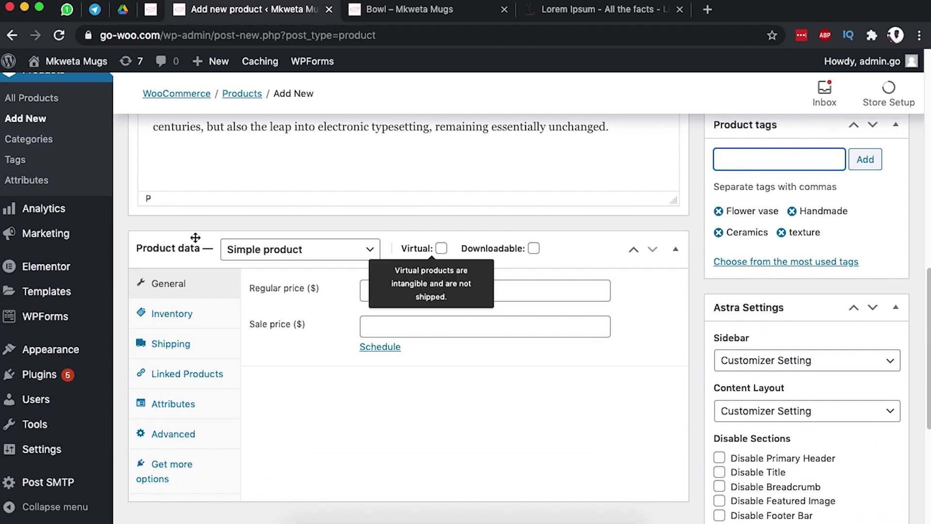
# - Keep the product type as Simple product and set the regular price to 5.99
pyautogui.click(288, 253)
pyautogui.click(289, 252)
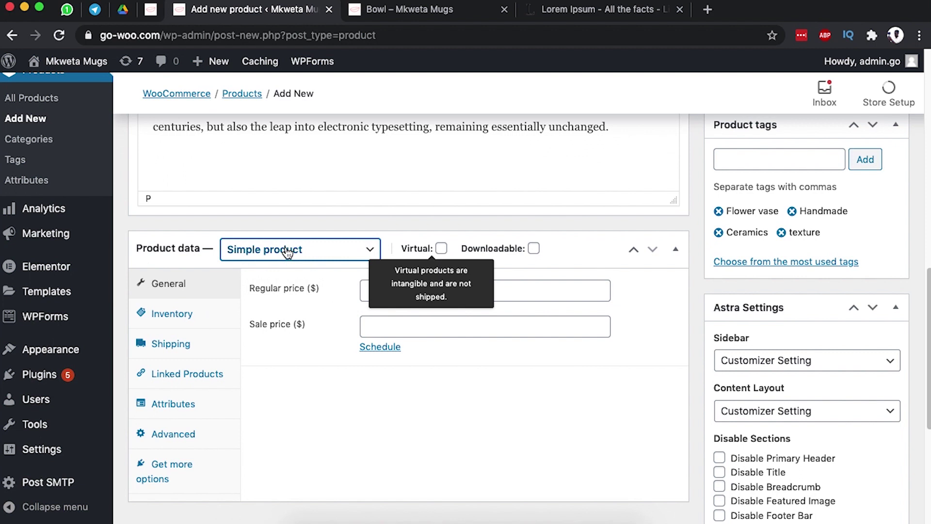
pyautogui.click(418, 393)
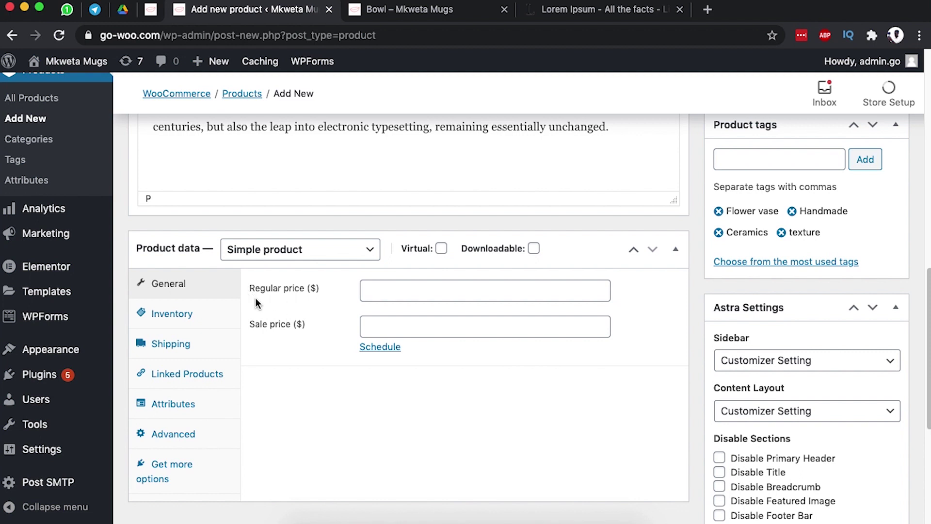
pyautogui.click(384, 291)
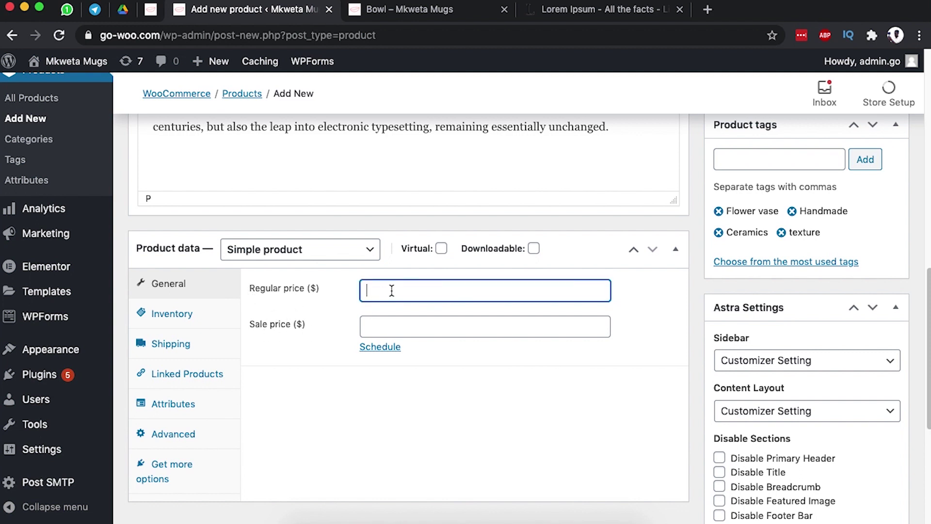
pyautogui.click(434, 19)
pyautogui.scroll(10, 403, 228)
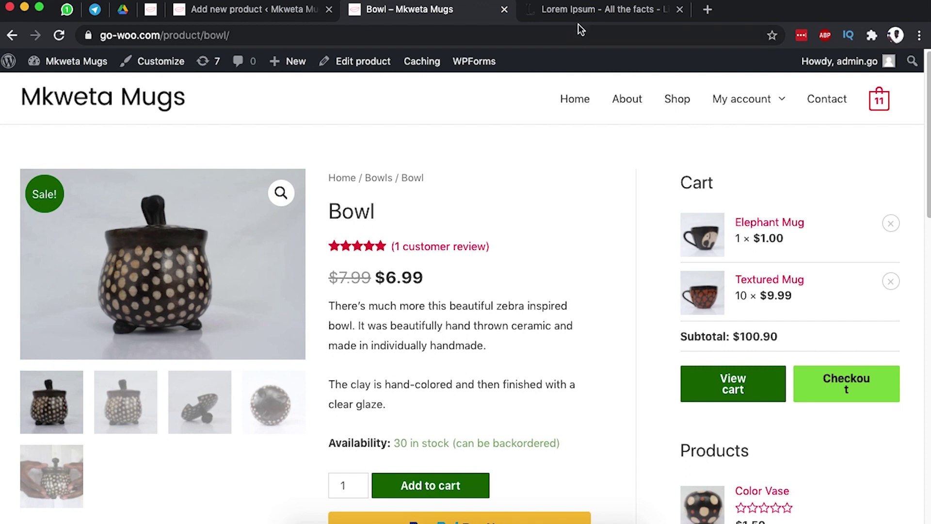
pyautogui.click(303, 16)
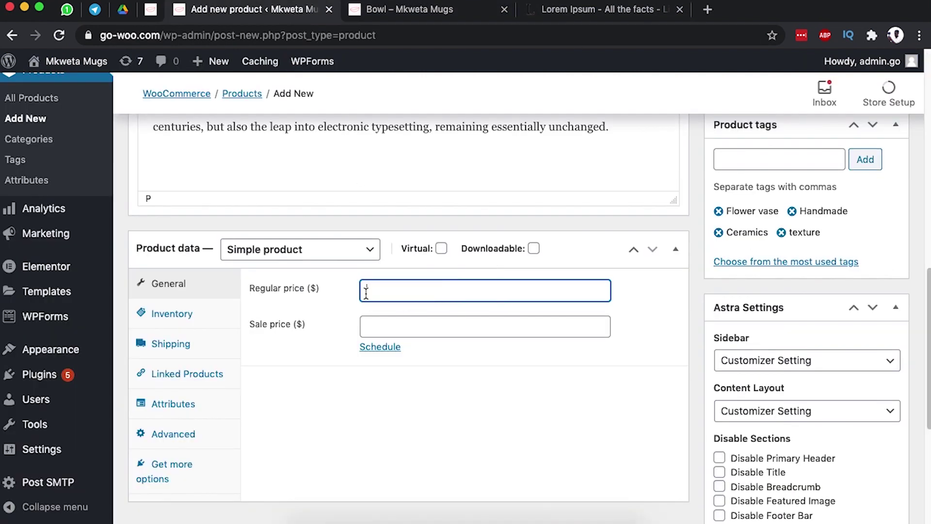
pyautogui.write('5.99')
# - Set the sale price to 4.99 and reveal the sale schedule date fields
pyautogui.click(377, 326)
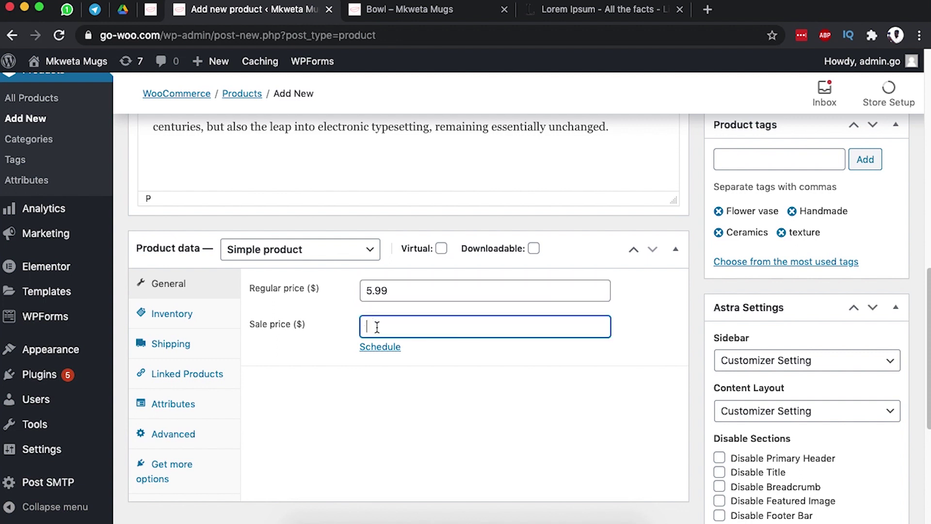
pyautogui.write('4.99')
pyautogui.click(380, 346)
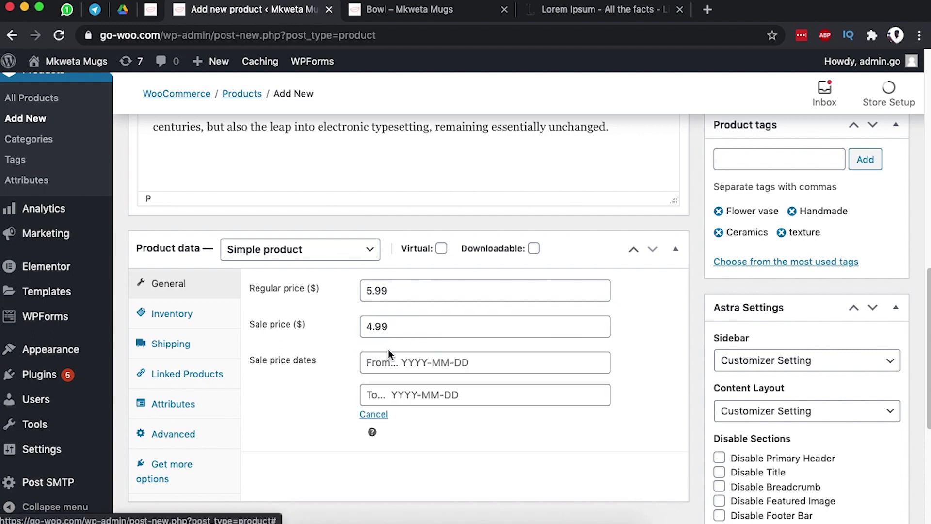
# - Schedule the sale to run from 2020-10-29 to 2020-11-29 using the date pickers
pyautogui.click(393, 363)
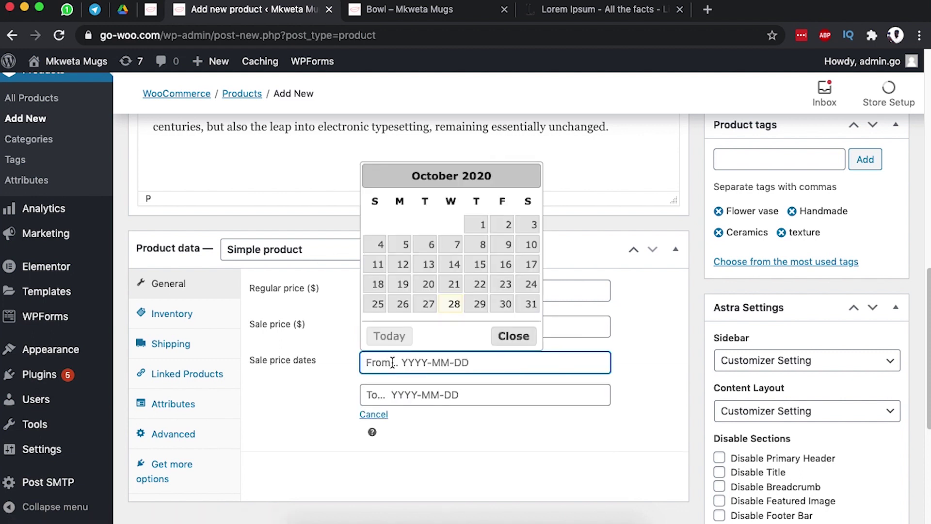
pyautogui.click(372, 415)
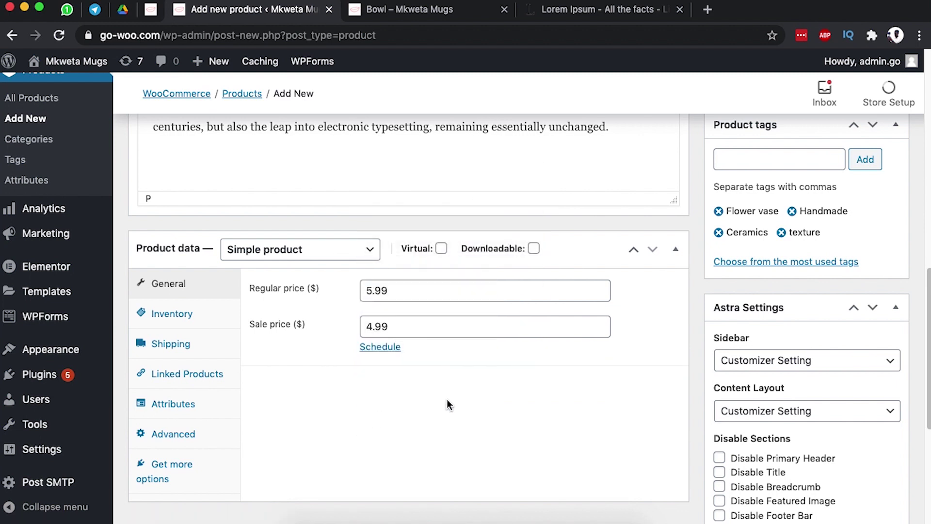
pyautogui.click(382, 348)
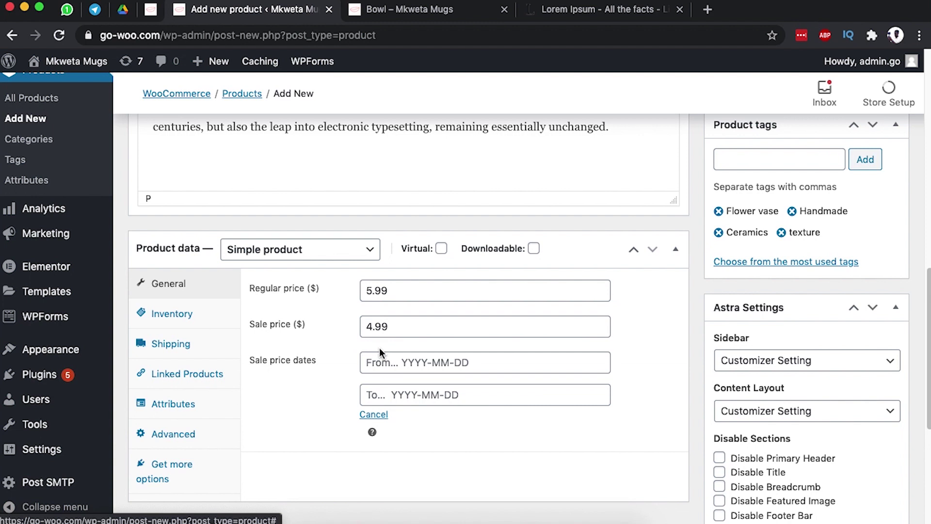
pyautogui.click(407, 361)
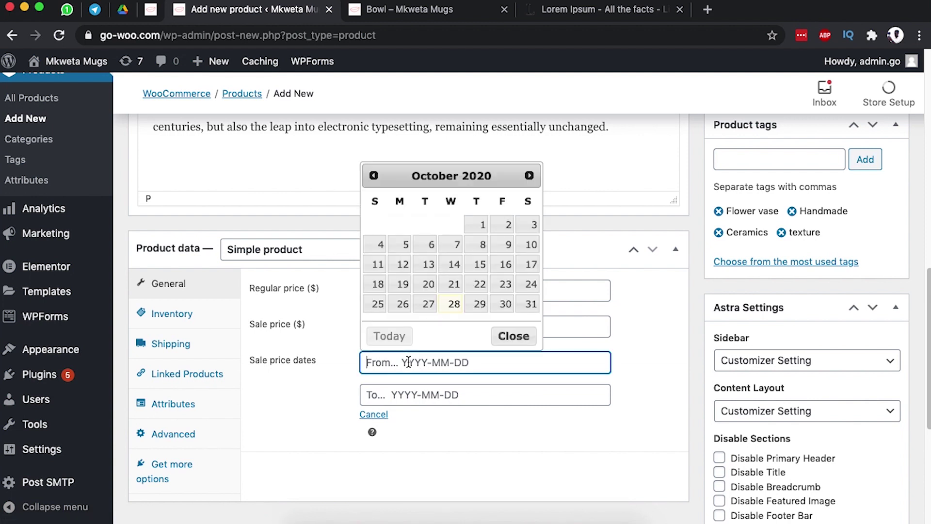
pyautogui.click(480, 305)
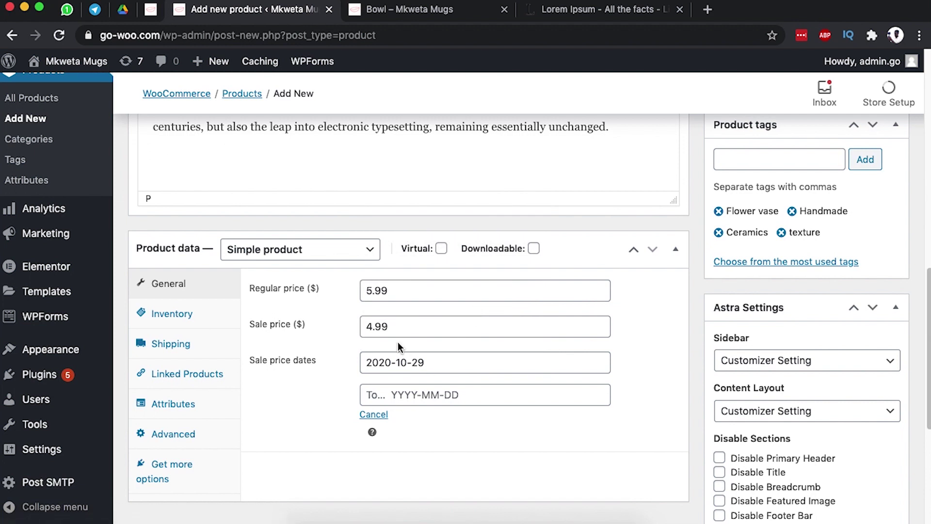
pyautogui.click(397, 391)
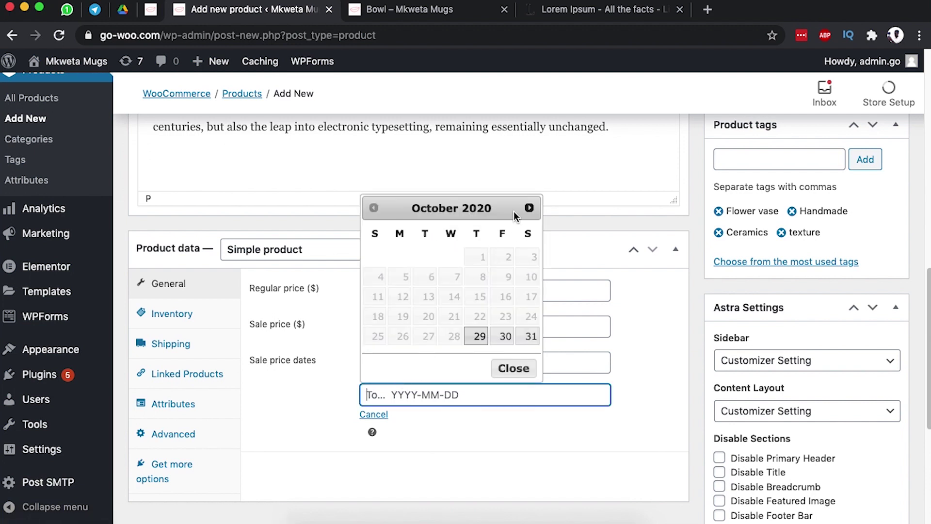
pyautogui.click(530, 207)
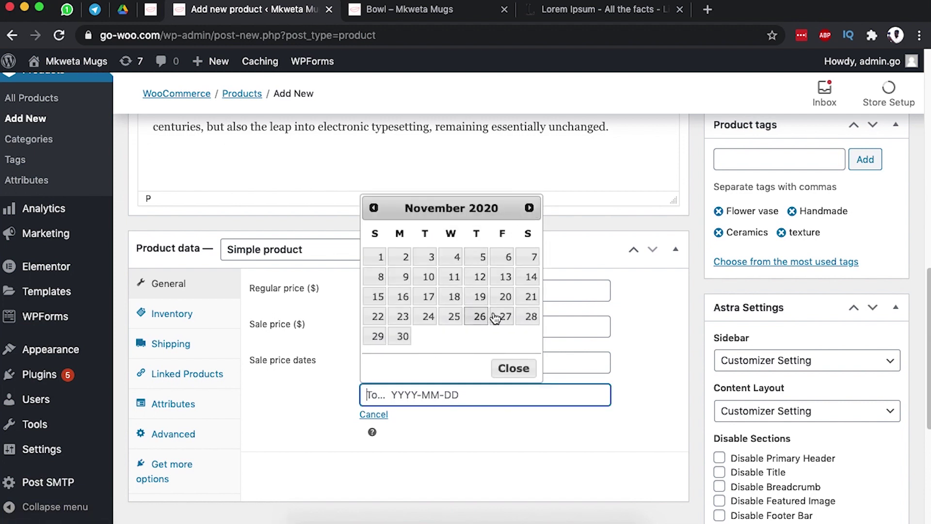
pyautogui.click(378, 336)
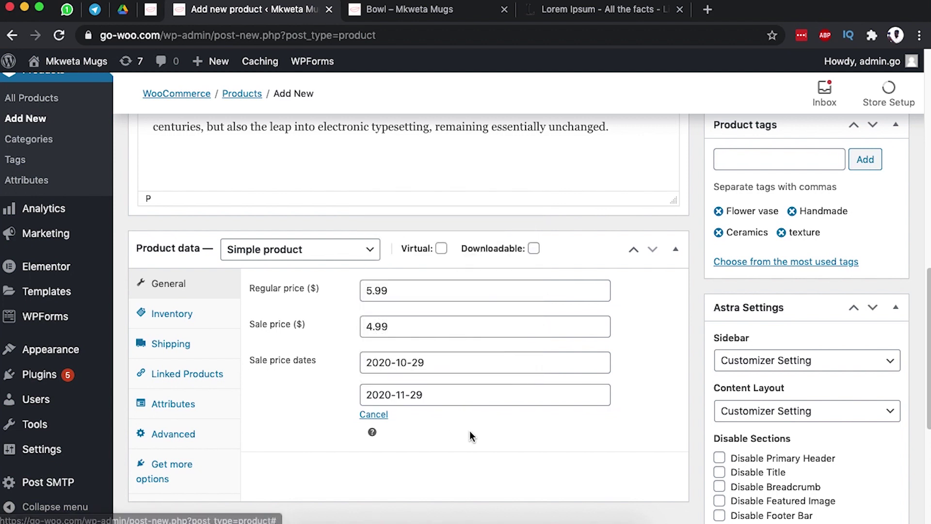
pyautogui.scroll(-2, 489, 412)
pyautogui.scroll(-1, 500, 383)
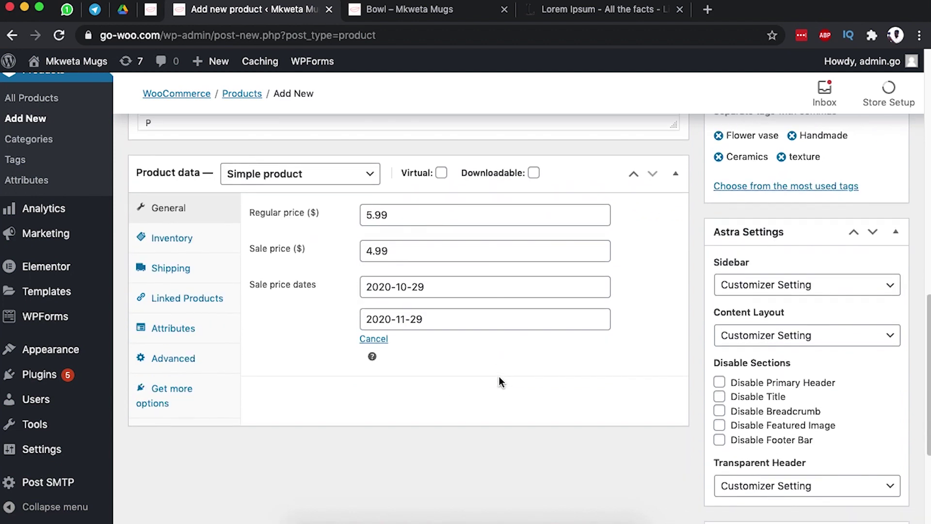
# - In the Inventory settings, enter SKU 305
pyautogui.click(182, 245)
pyautogui.click(387, 213)
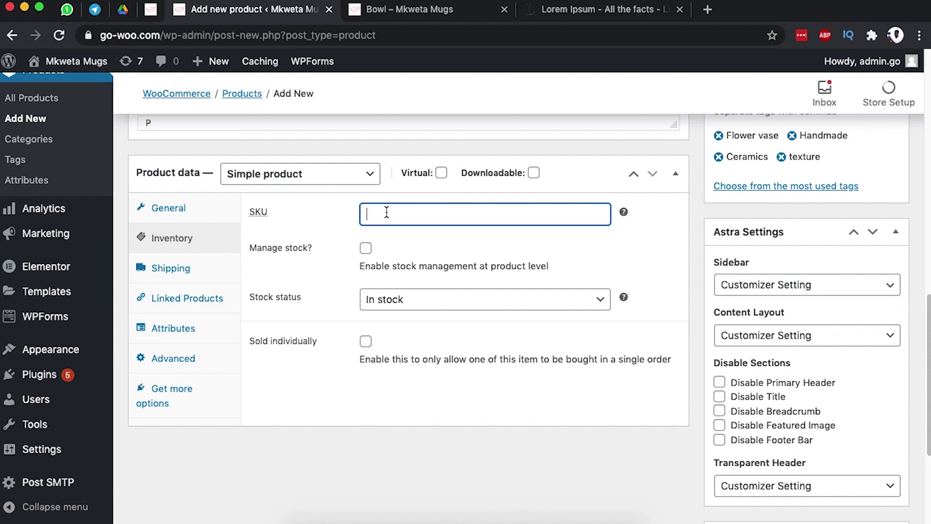
pyautogui.click(410, 215)
pyautogui.write('305')
# - Enable stock management and set the stock quantity to 15
pyautogui.click(366, 248)
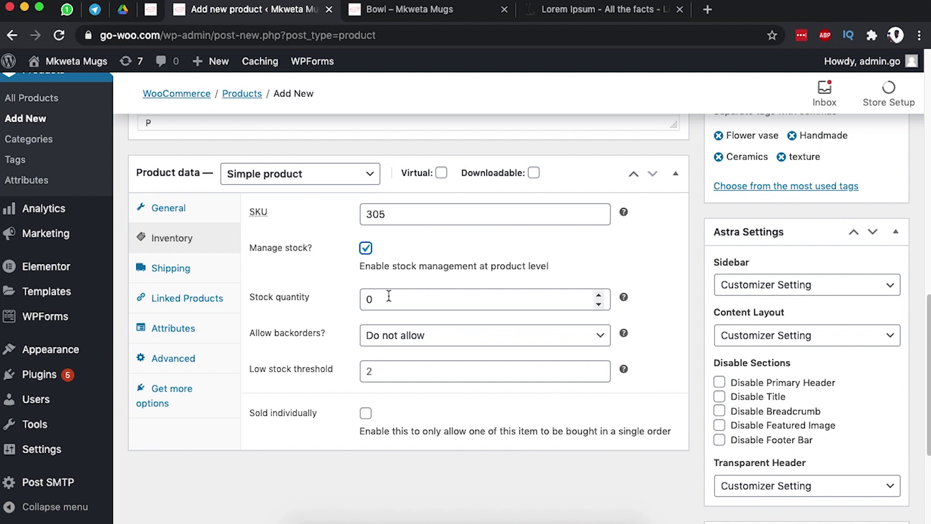
pyautogui.click(392, 10)
pyautogui.scroll(-2, 427, 277)
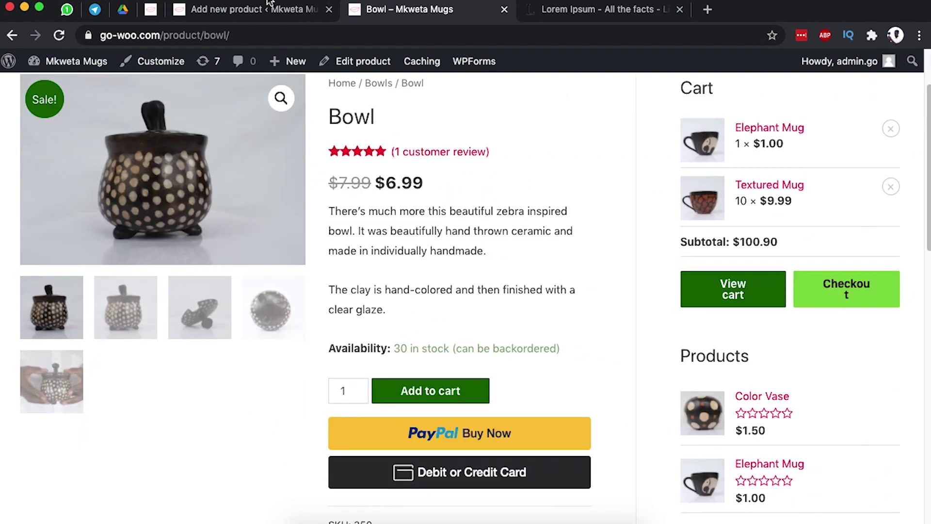
pyautogui.click(249, 10)
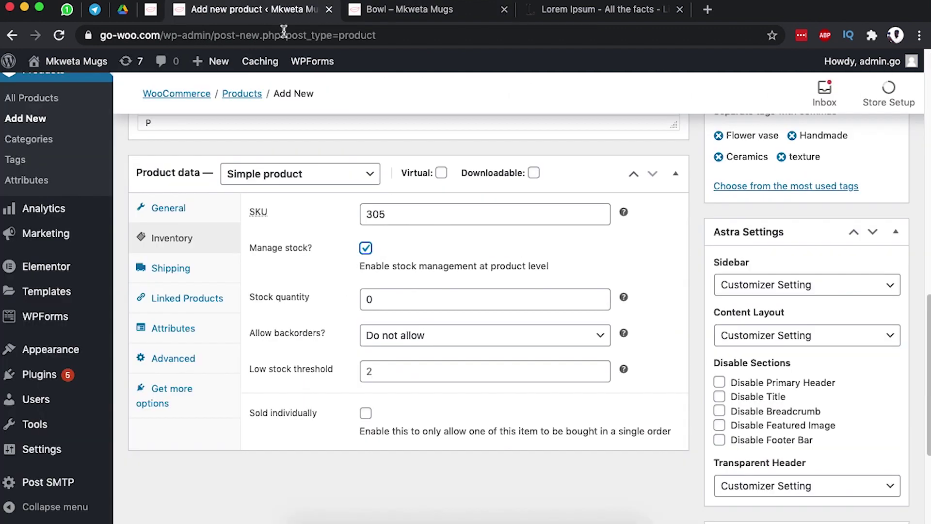
pyautogui.doubleClick(378, 298)
pyautogui.write('15')
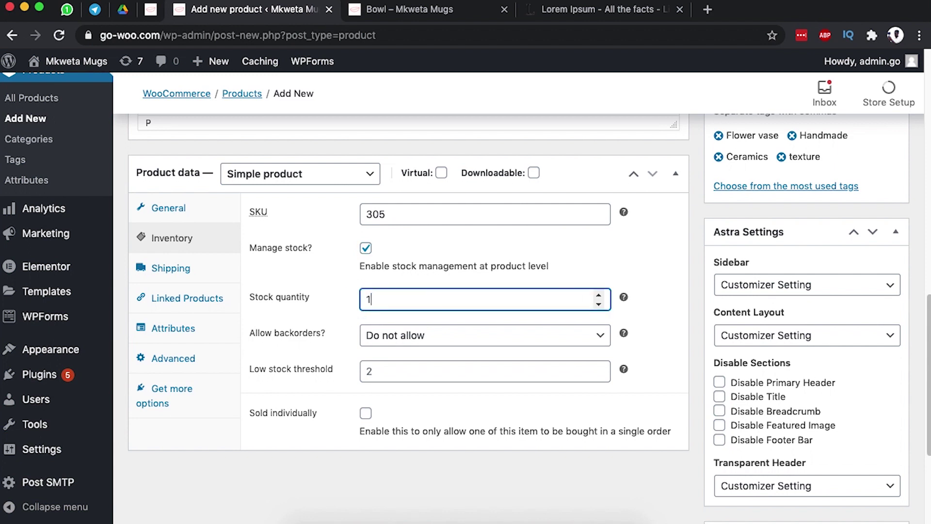
pyautogui.click(424, 315)
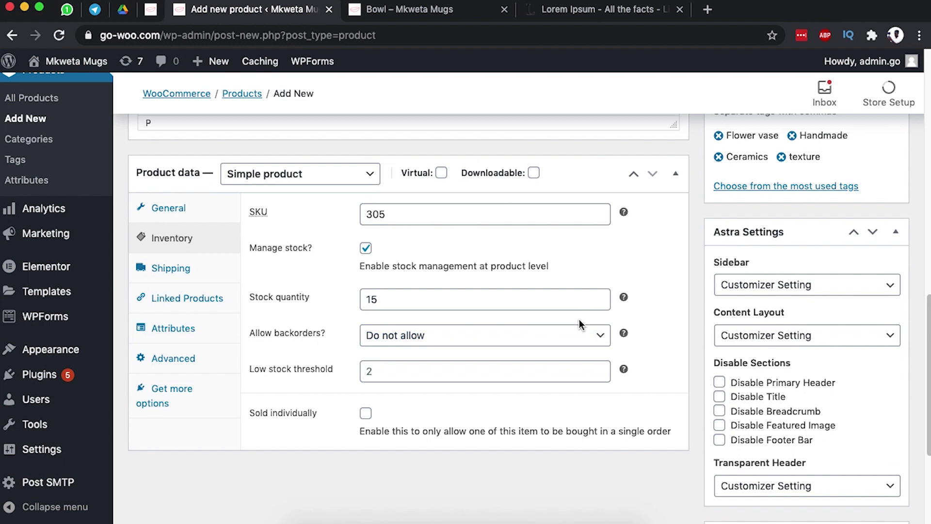
# - Set backorders to 'Allow, but notify customer' and the low stock threshold to 10
pyautogui.click(536, 337)
pyautogui.click(516, 363)
pyautogui.click(515, 335)
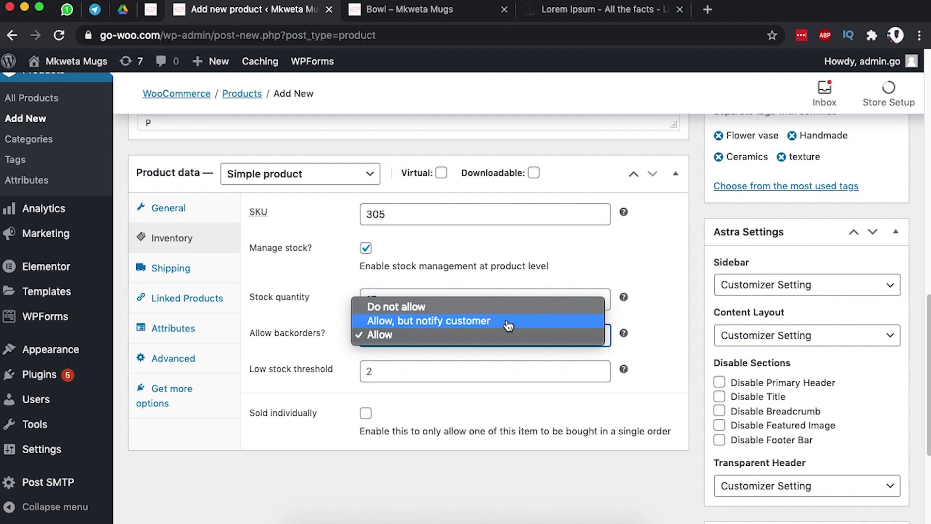
pyautogui.click(507, 322)
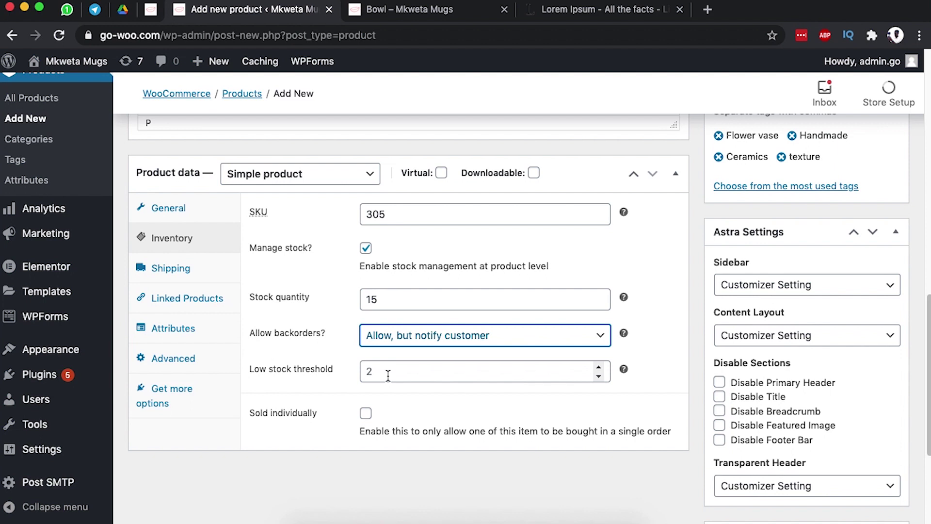
pyautogui.click(361, 372)
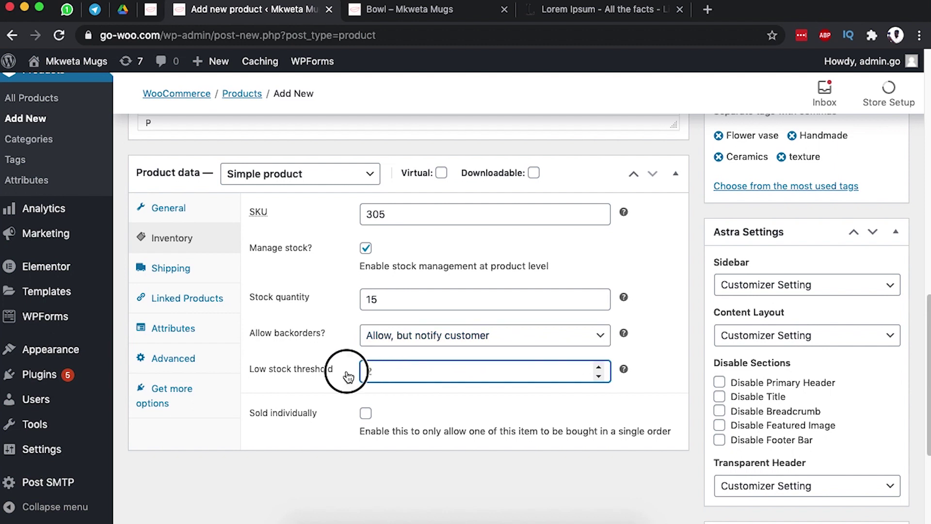
pyautogui.write('10')
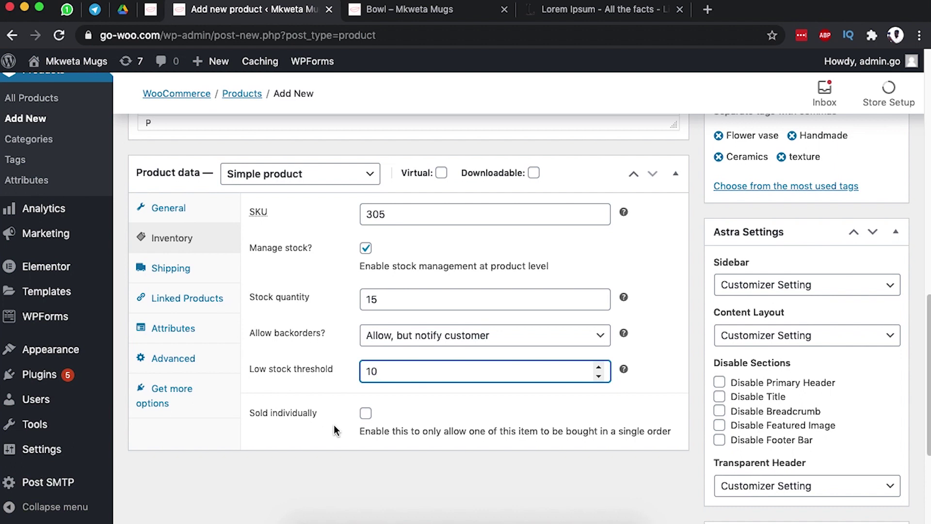
# - Set the product's shipping weight to 0.2 kg
pyautogui.click(183, 270)
pyautogui.click(383, 217)
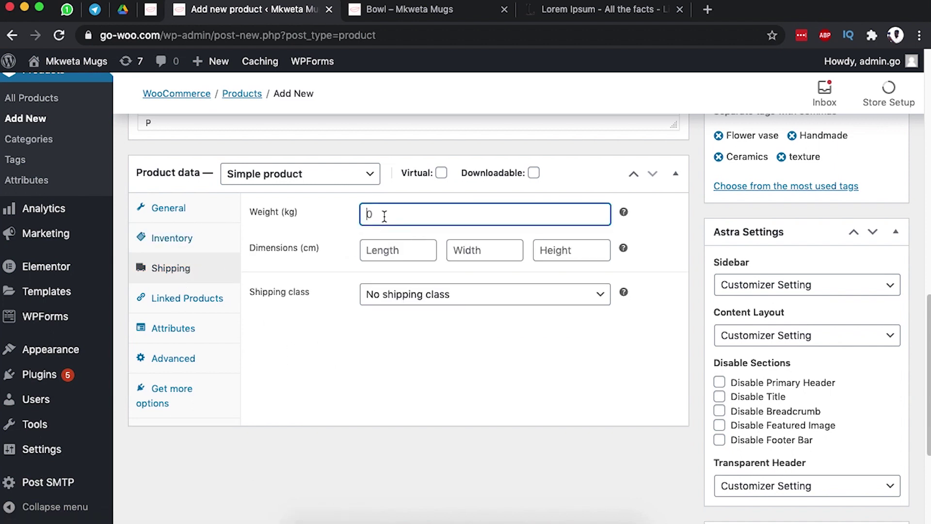
pyautogui.write('0.2')
# - Enter shipping dimensions of length 3, width 5 and height 7 cm, fixing a mistyped length
pyautogui.click(393, 251)
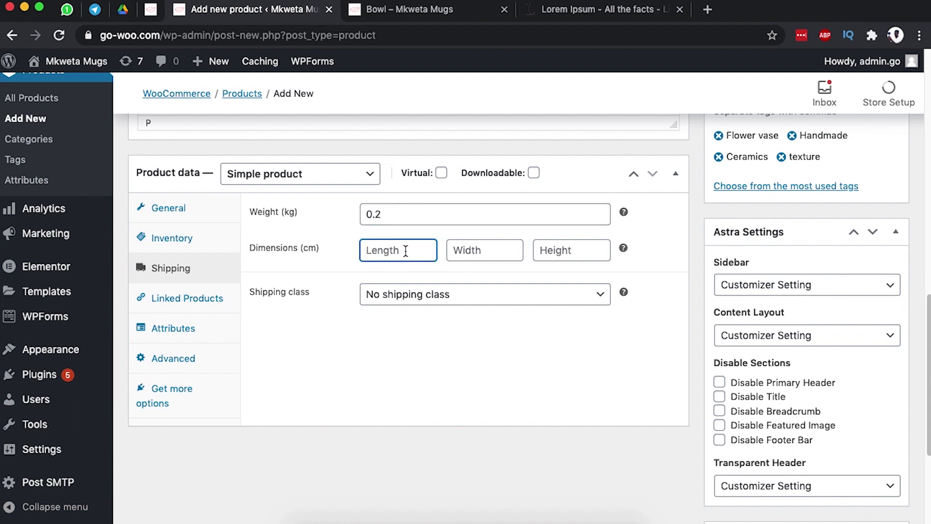
pyautogui.write('1')
pyautogui.doubleClick(369, 250)
pyautogui.press('BackSpace')
pyautogui.write('3')
pyautogui.click(470, 253)
pyautogui.write('5')
pyautogui.click(555, 249)
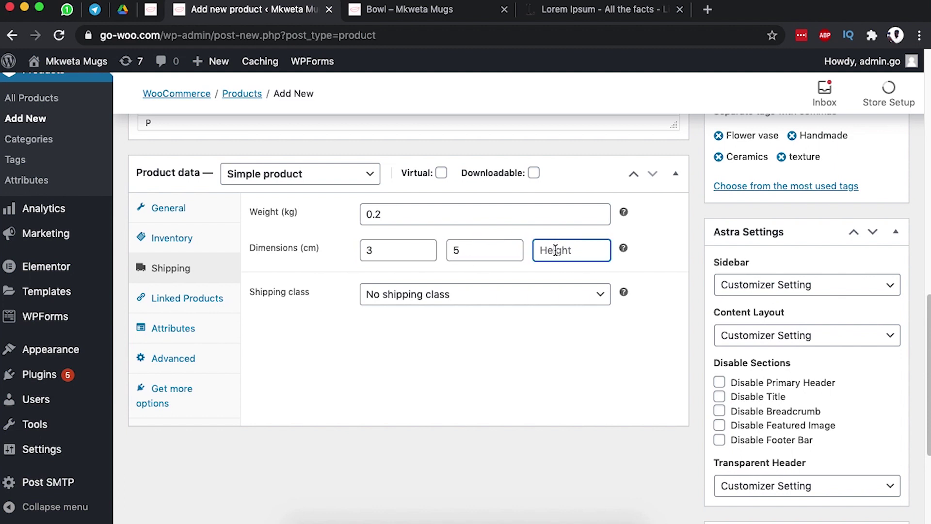
pyautogui.write('7')
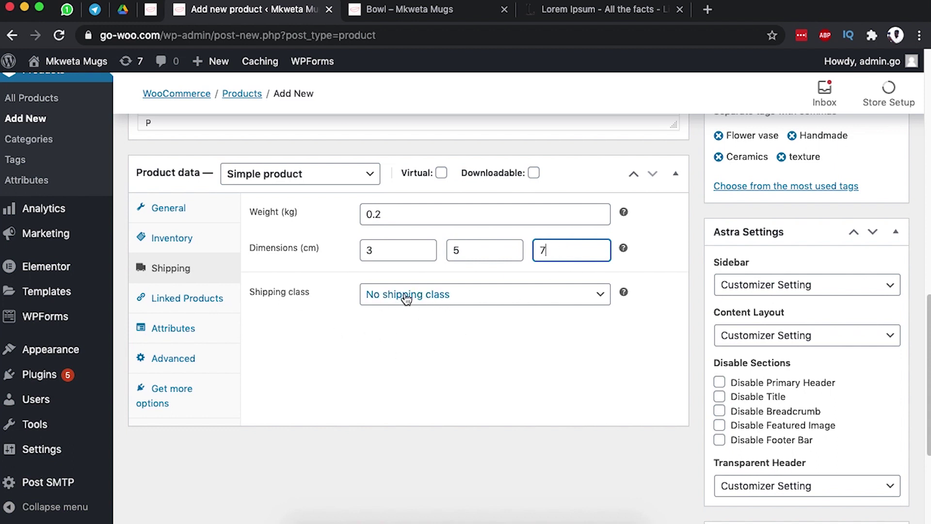
pyautogui.click(192, 304)
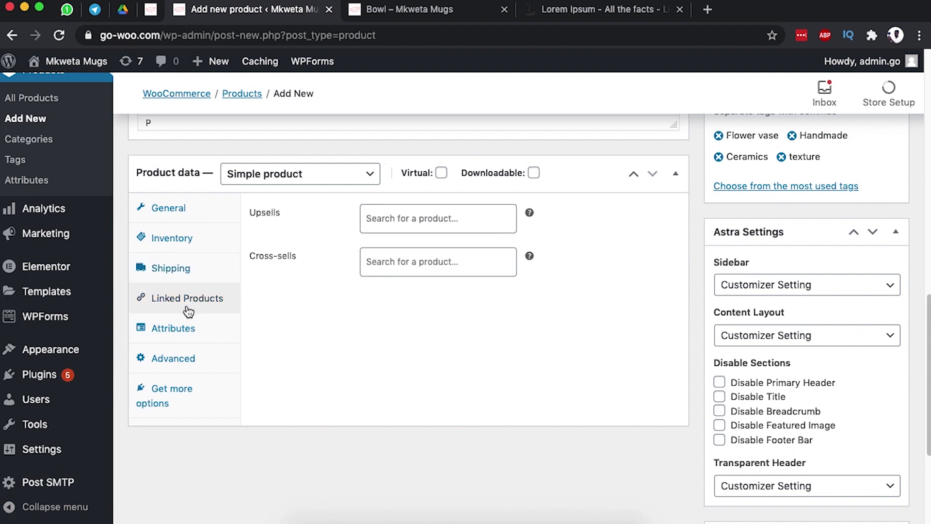
# - Search 'mug' and add Egg Mug (#65) as an upsell
pyautogui.click(412, 222)
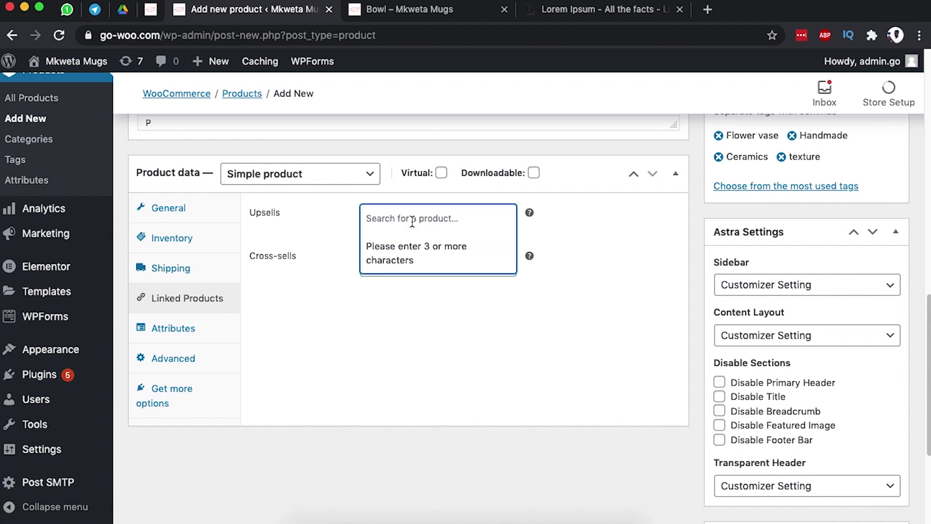
pyautogui.write('mug')
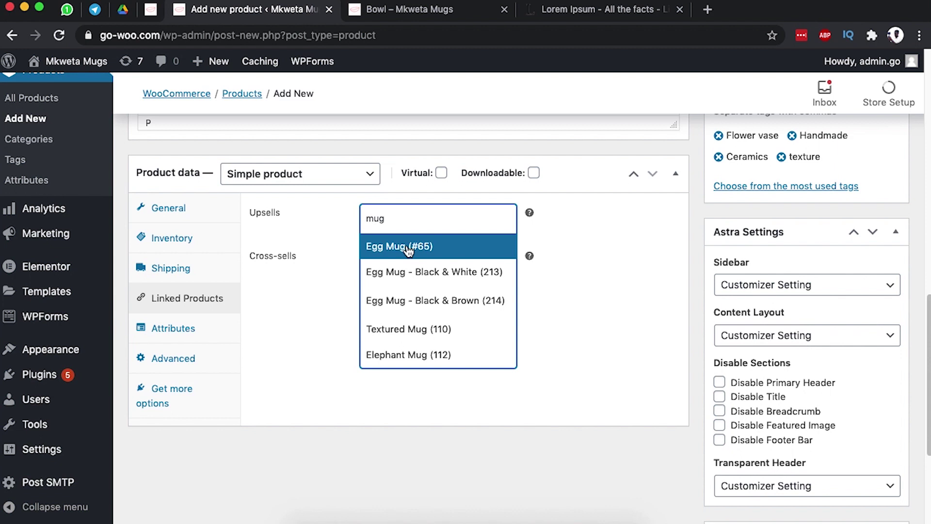
pyautogui.click(408, 249)
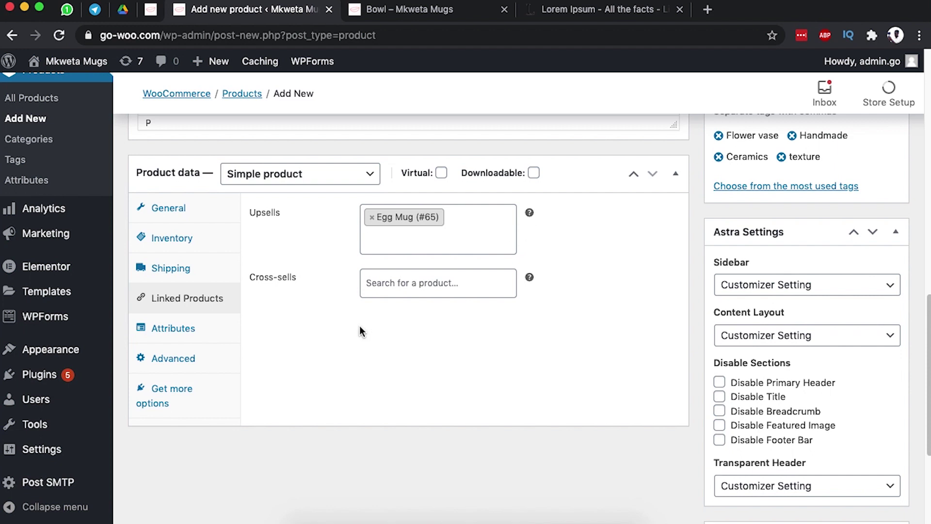
# - Add Textured Mug (110) as a cross-sell
pyautogui.click(372, 287)
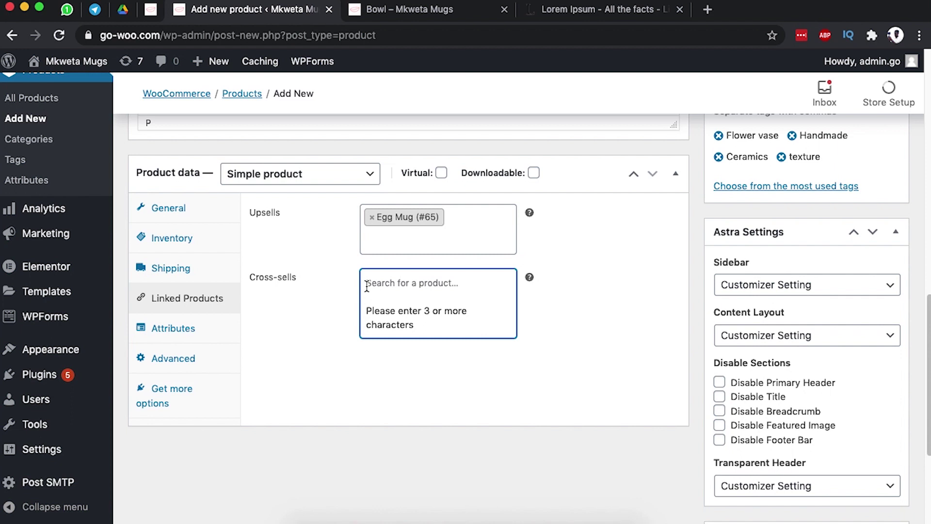
pyautogui.write('text')
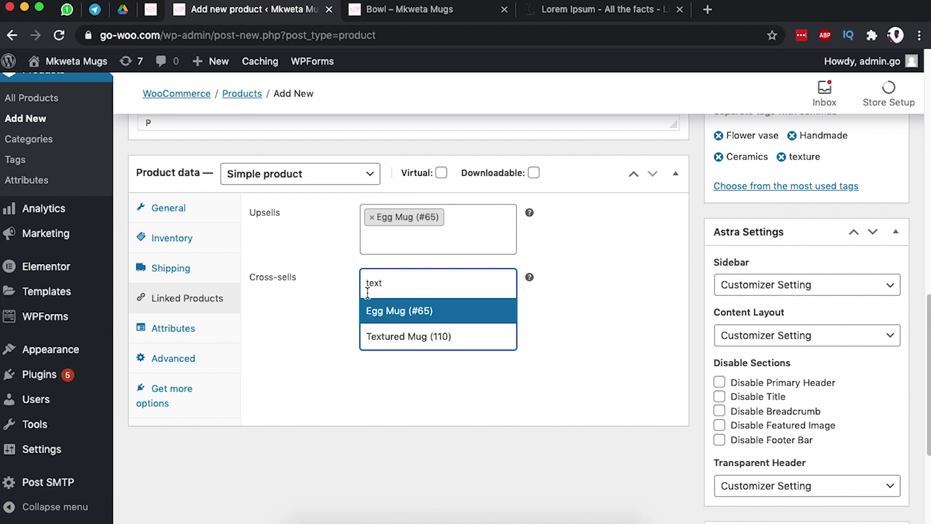
pyautogui.click(372, 339)
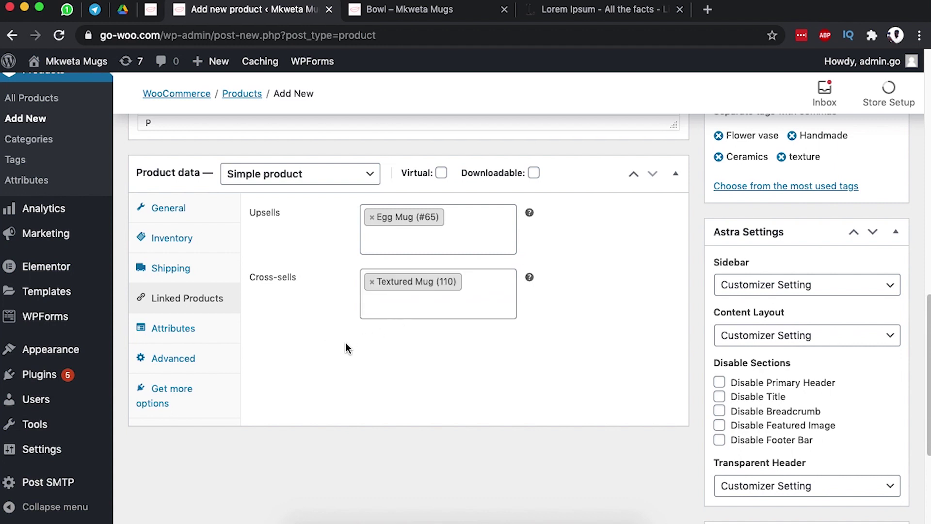
pyautogui.click(175, 329)
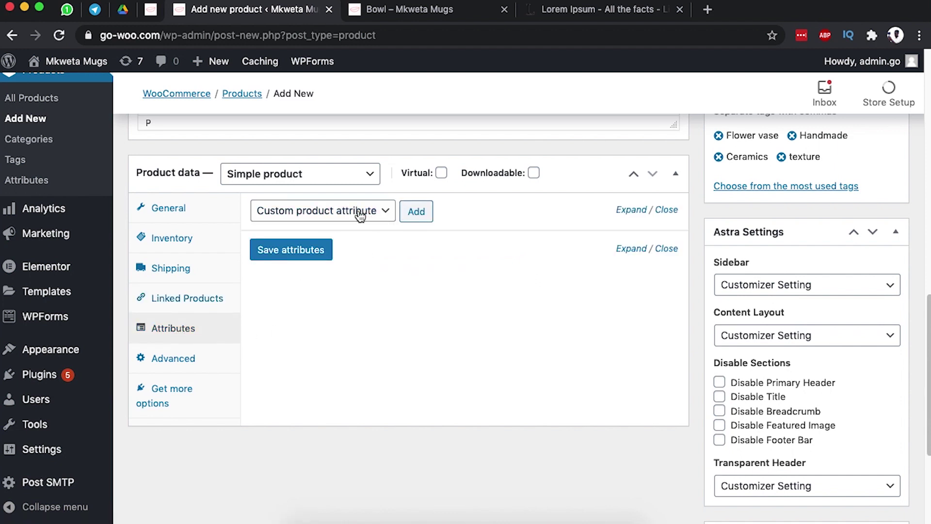
# - Preview Flower-Vase-small.jpg and Sugar-Bowl-1.jpg from the Woo Tutorial image folder
pyautogui.hotkey('ctrl', 'Tab')
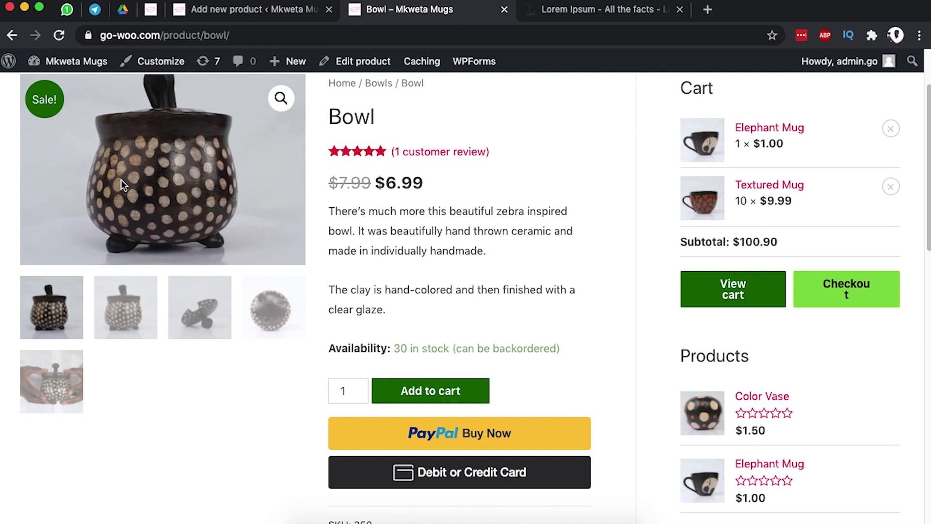
pyautogui.click(309, 515)
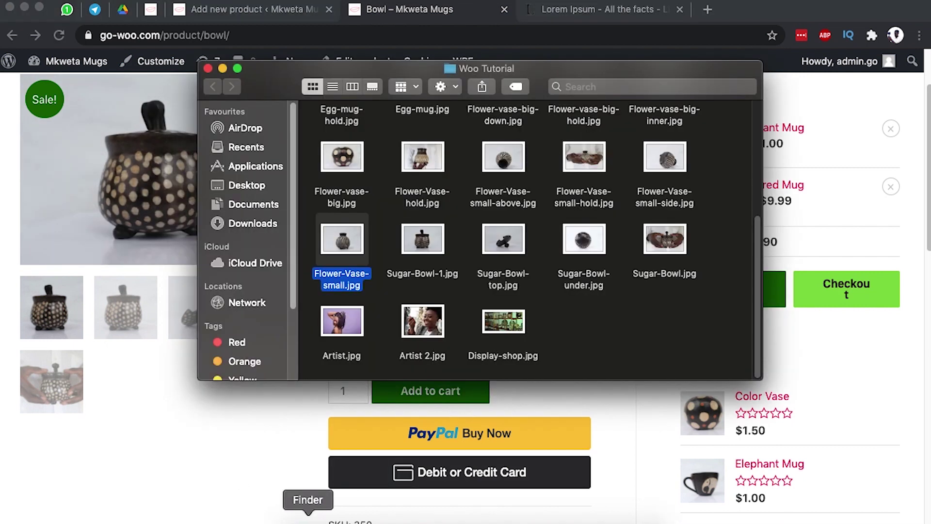
pyautogui.doubleClick(333, 247)
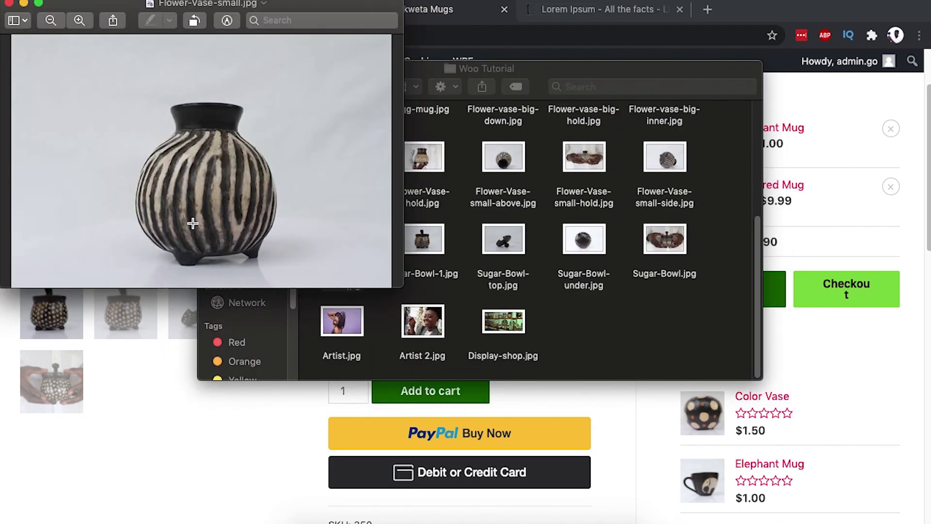
pyautogui.doubleClick(427, 241)
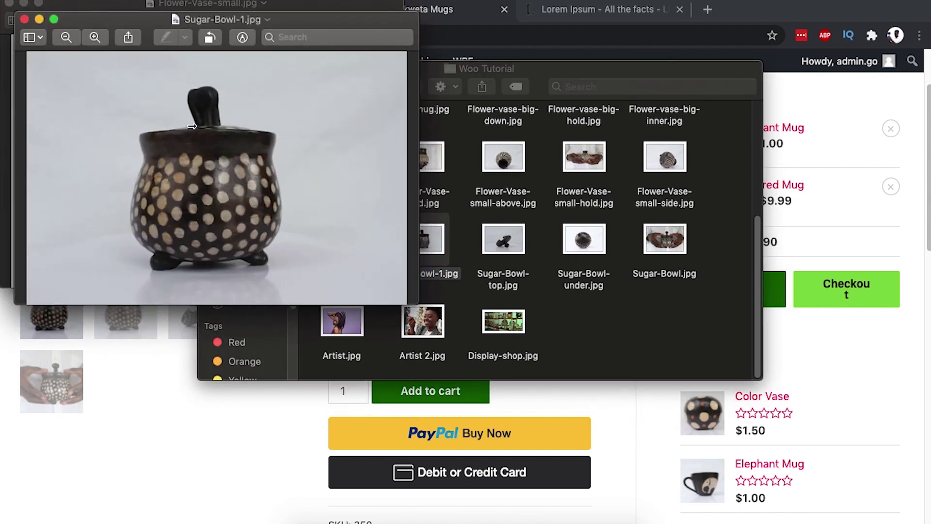
# - Close both photo previews and return to the Add new product editor in Chrome
pyautogui.click(24, 19)
pyautogui.click(9, 4)
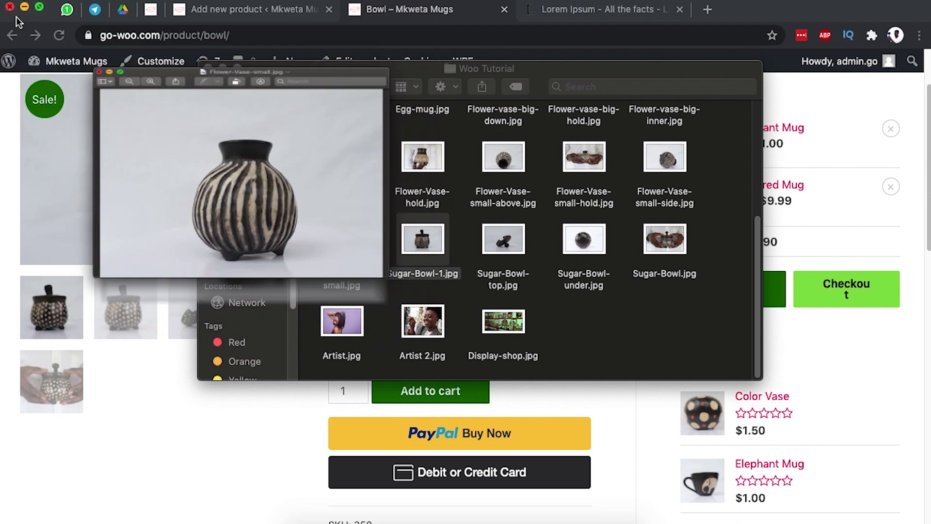
pyautogui.click(164, 502)
pyautogui.click(250, 9)
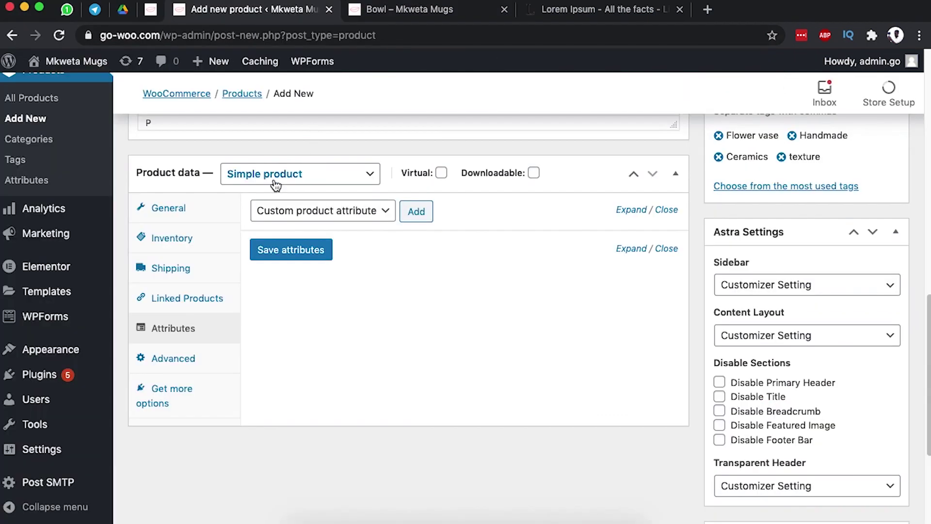
# - Add a custom product attribute named Texture with values 'Dotted | Lines' and save it
pyautogui.click(381, 211)
pyautogui.click(415, 214)
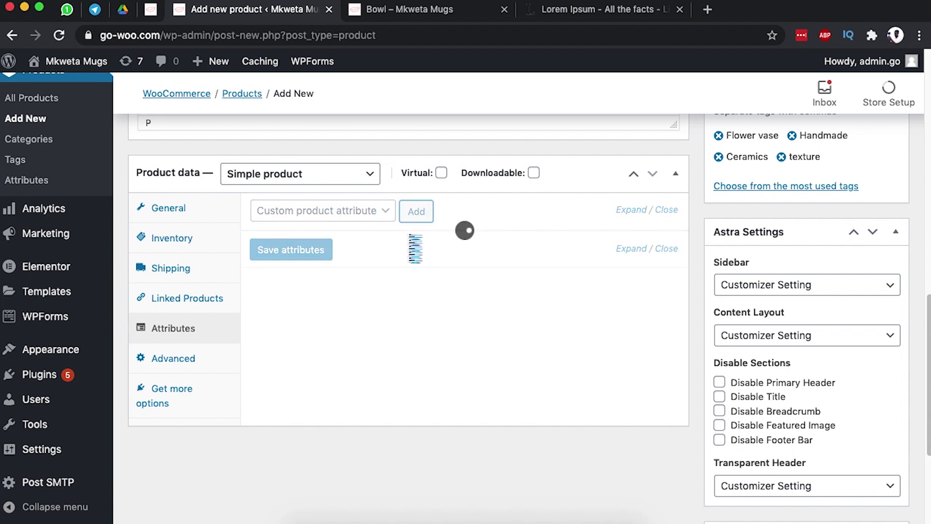
pyautogui.click(292, 304)
pyautogui.write('Tue')
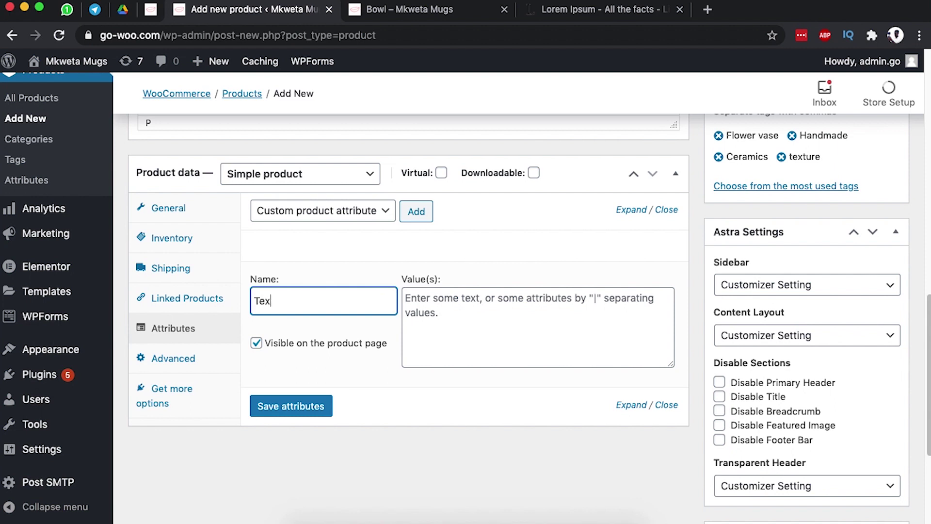
pyautogui.click(440, 297)
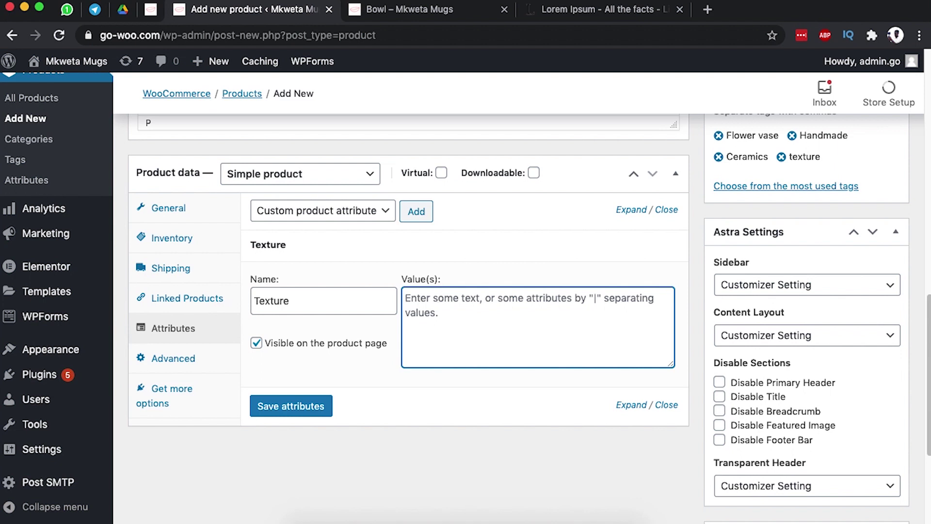
pyautogui.write('Dotted | Lines')
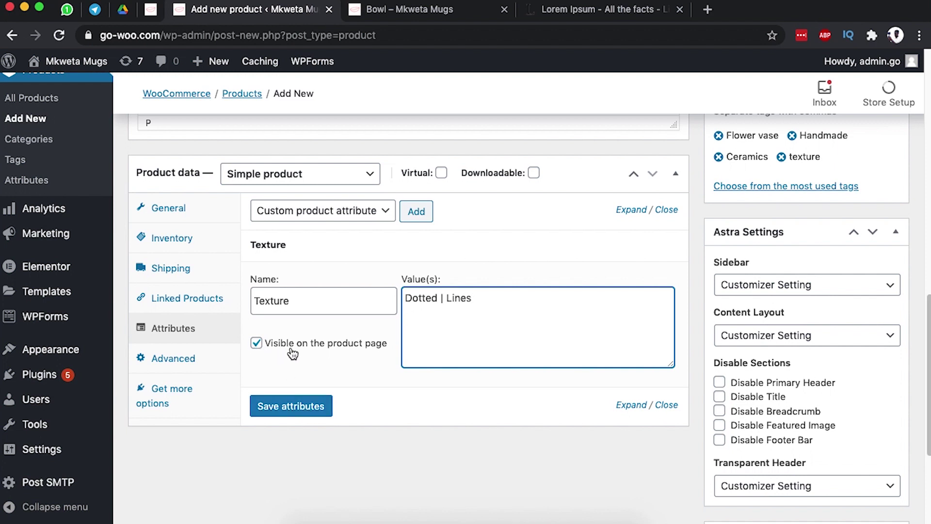
pyautogui.click(293, 410)
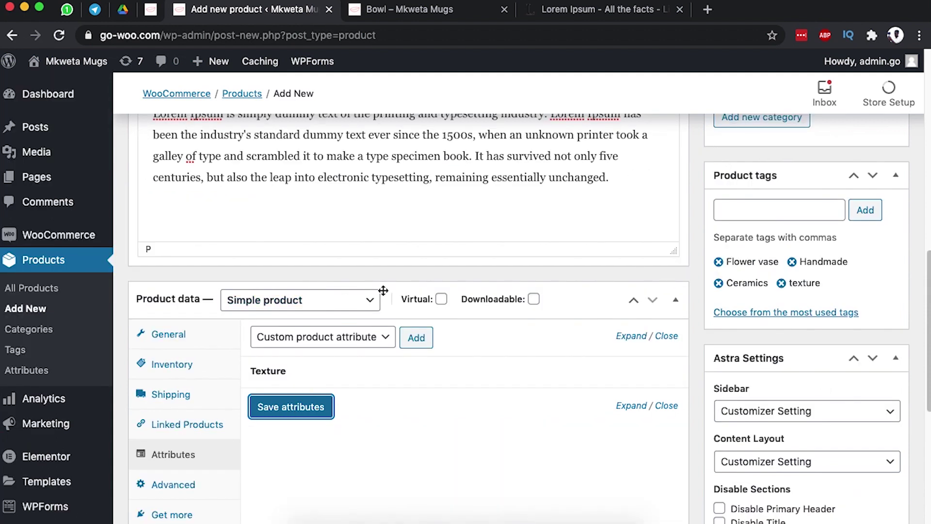
pyautogui.scroll(-2, 386, 293)
pyautogui.click(206, 389)
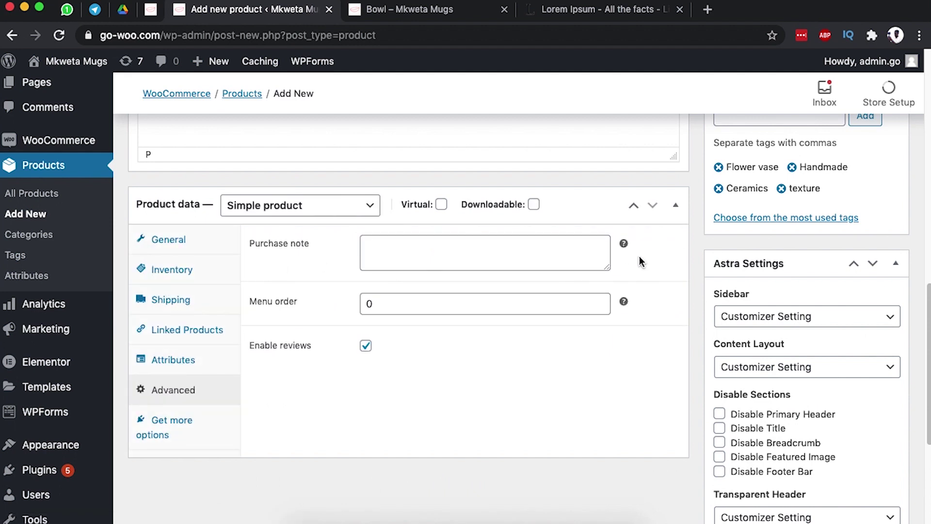
# - Review the Advanced purchase note, menu order and reviews settings, leaving them unchanged
pyautogui.moveTo(624, 245)
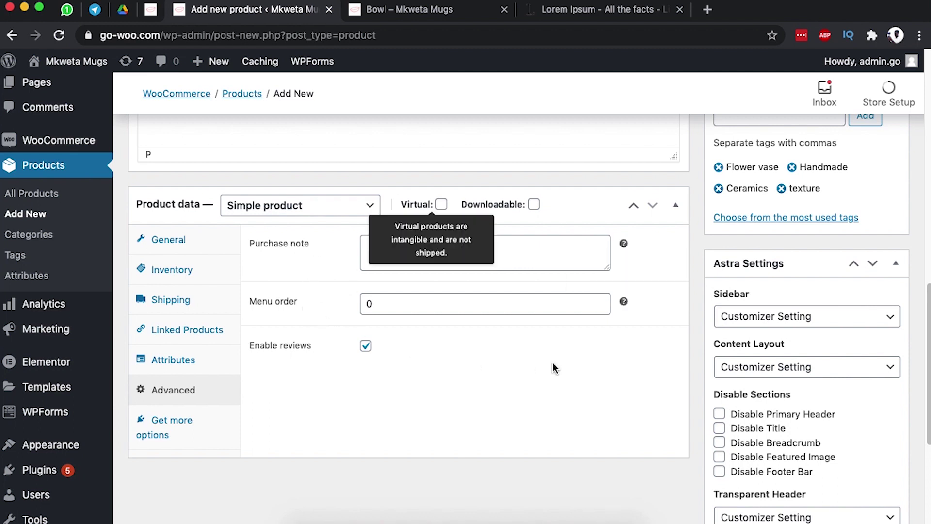
pyautogui.click(378, 304)
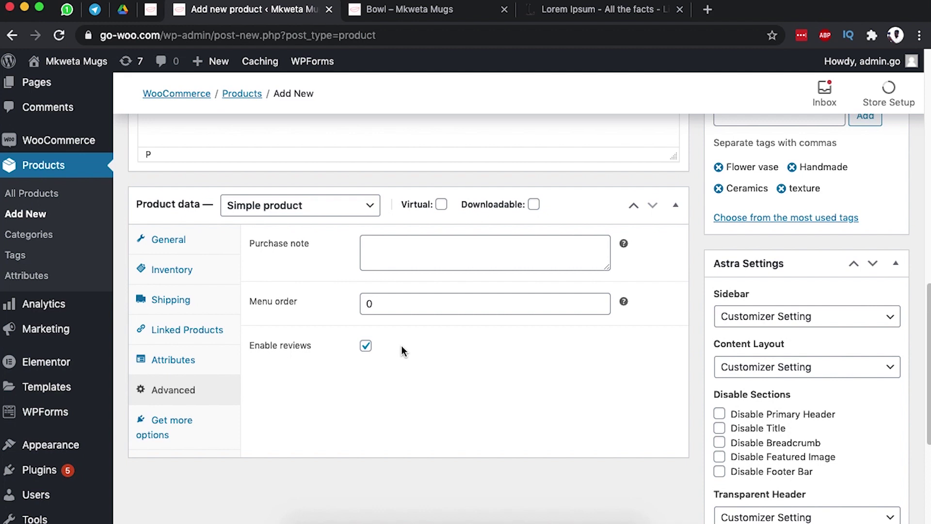
pyautogui.scroll(-5, 402, 347)
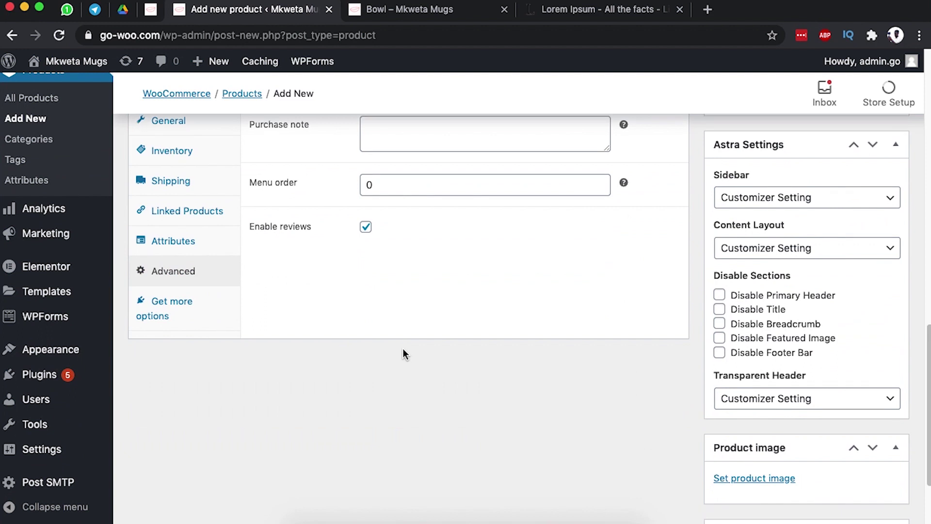
pyautogui.scroll(10, 402, 348)
pyautogui.scroll(-1, 403, 349)
pyautogui.scroll(1, 402, 350)
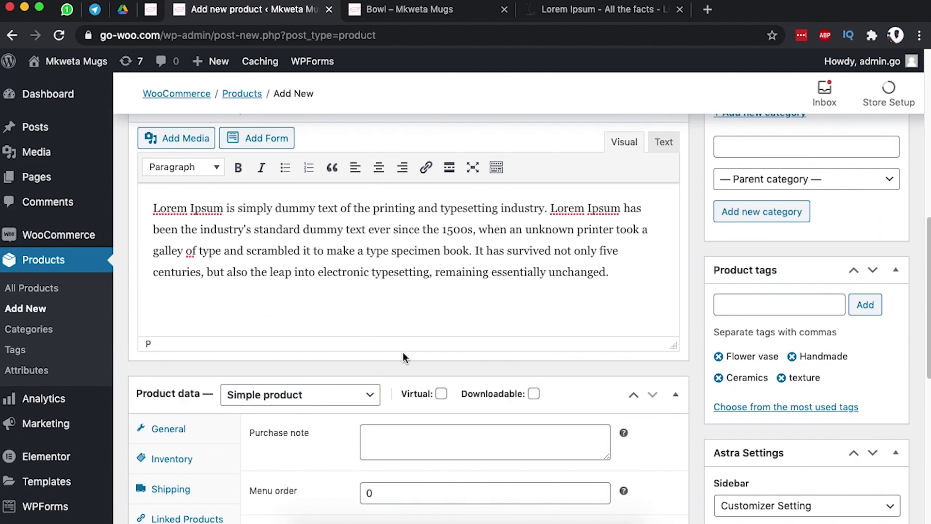
pyautogui.scroll(-5, 403, 352)
pyautogui.scroll(-10, 403, 352)
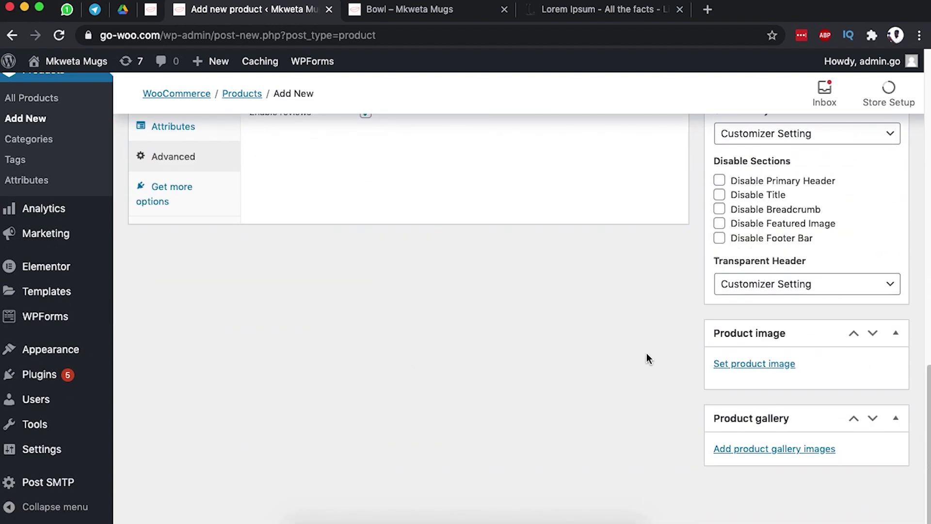
pyautogui.click(751, 364)
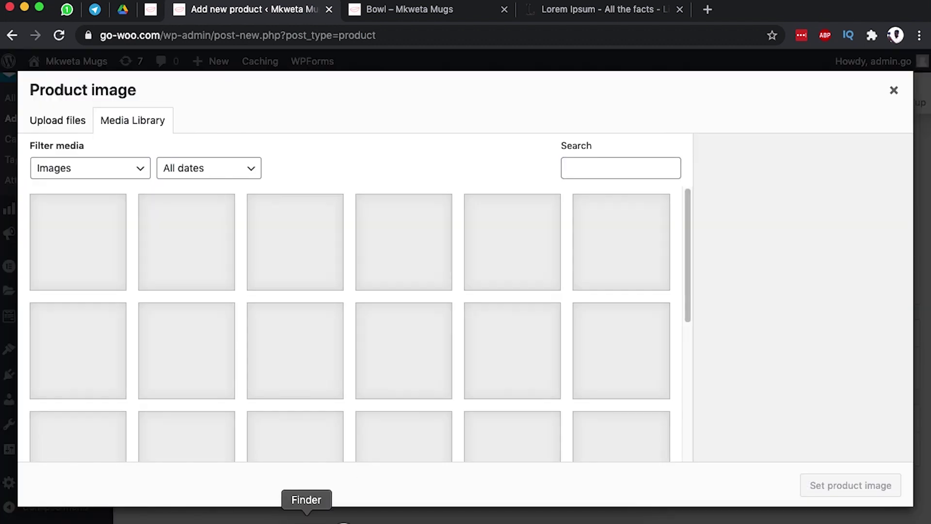
# - Upload the four Flower-Vase-small photos from Finder into the media library
pyautogui.click(305, 513)
pyautogui.click(342, 240)
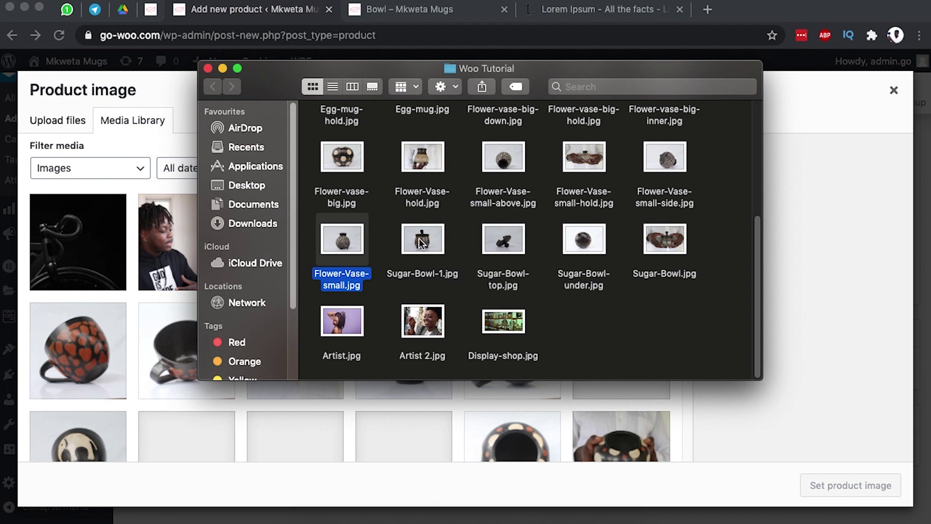
pyautogui.keyDown('super'); pyautogui.click(584, 197); pyautogui.keyUp('super')
pyautogui.keyDown('super'); pyautogui.click(664, 197); pyautogui.keyUp('super')
pyautogui.keyDown('super'); pyautogui.click(505, 160); pyautogui.keyUp('super')
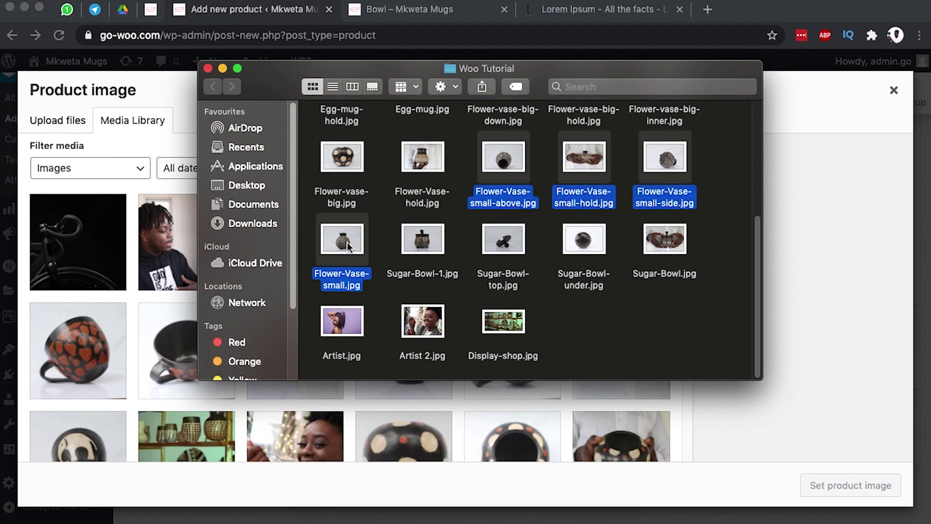
pyautogui.moveTo(346, 243); pyautogui.dragTo(129, 264)
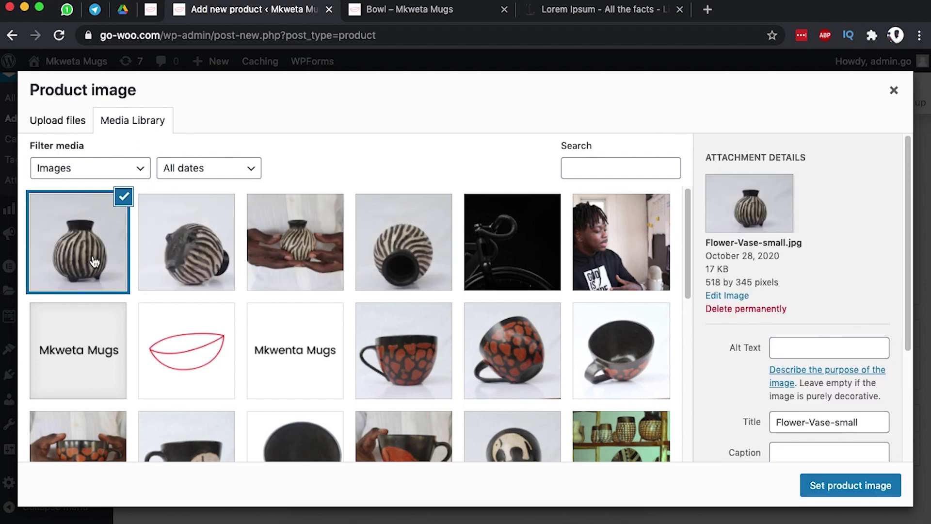
# - Set Flower-Vase-small.jpg as the product's main image
pyautogui.click(111, 265)
pyautogui.click(215, 265)
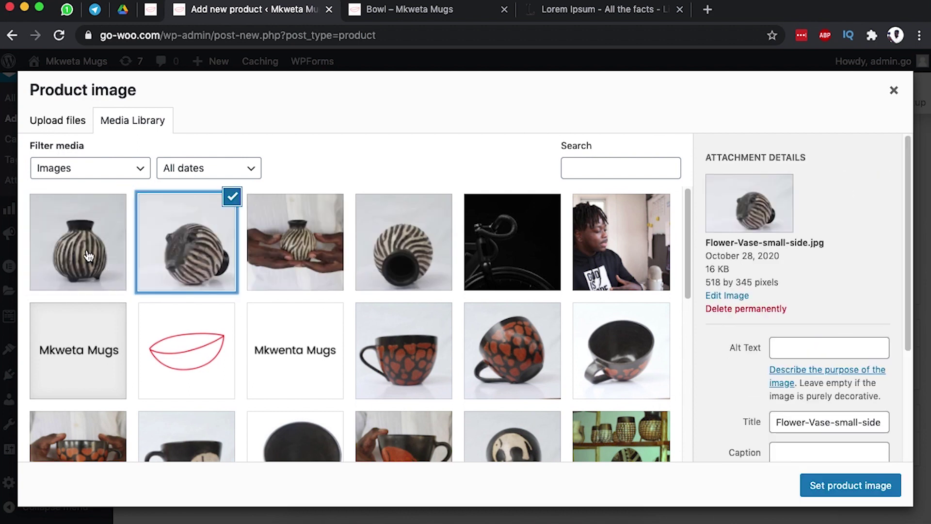
pyautogui.click(95, 258)
pyautogui.click(834, 487)
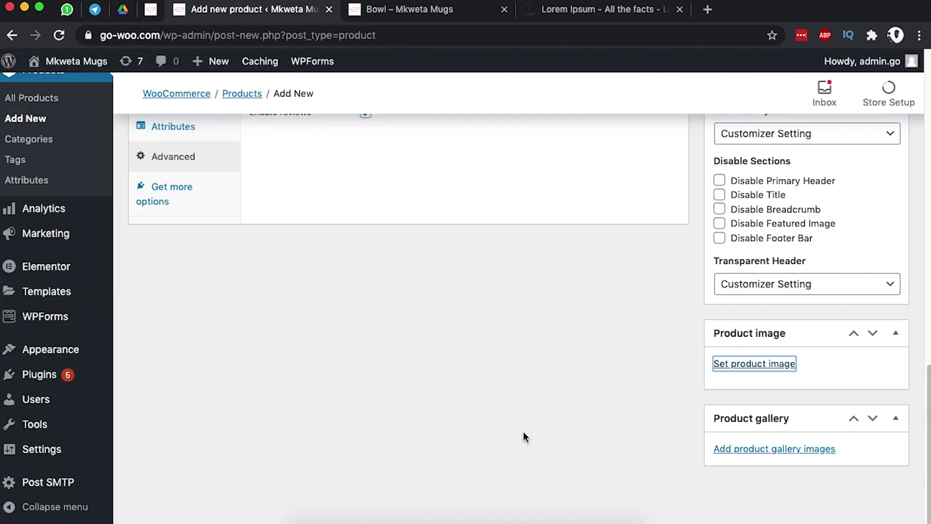
pyautogui.scroll(-5, 744, 442)
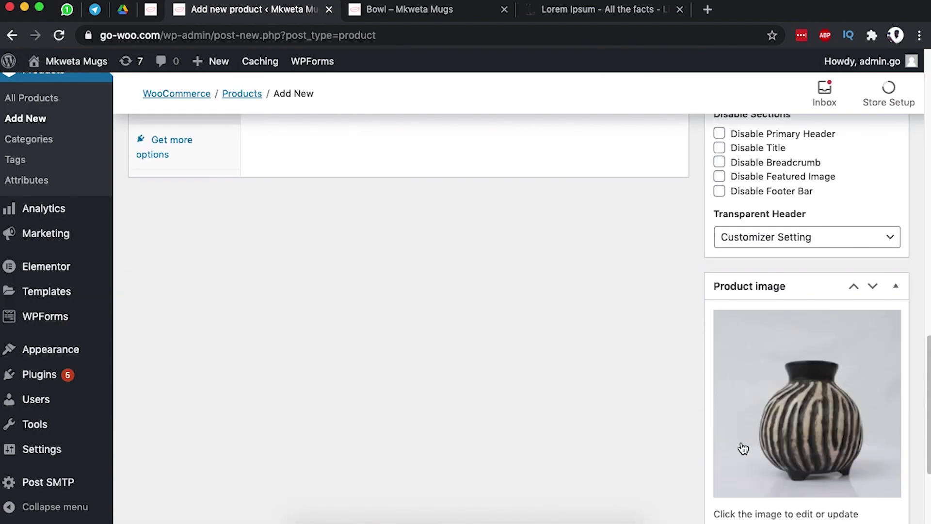
# - Add the four Flower-Vase-small photos (hold, above, side, main) to the product gallery
pyautogui.click(761, 450)
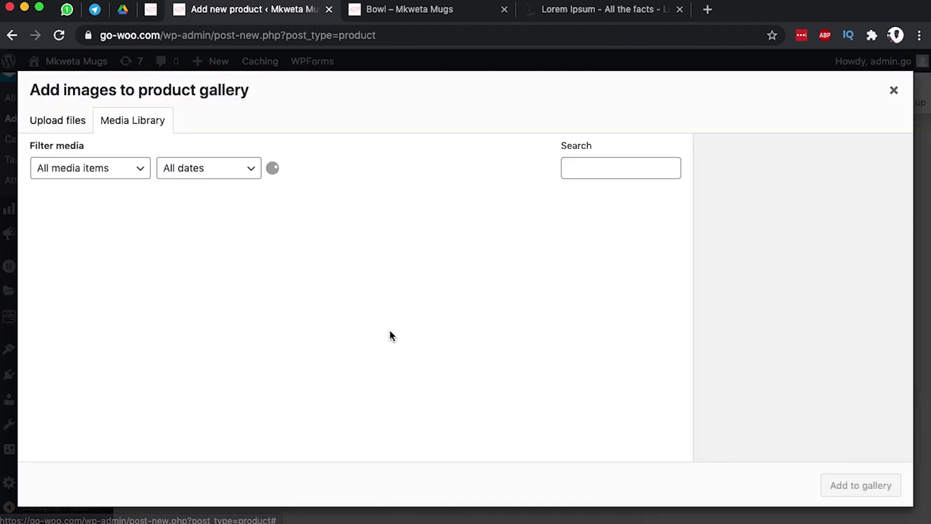
pyautogui.click(339, 284)
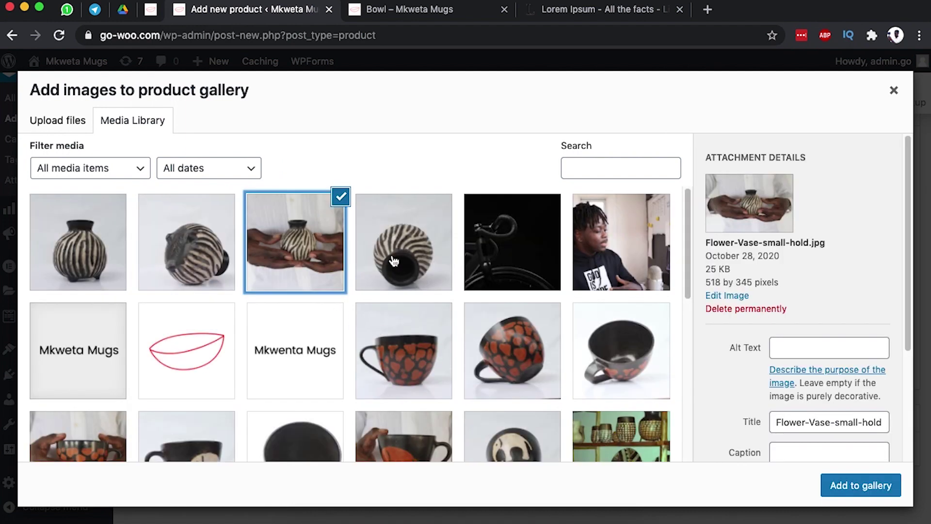
pyautogui.click(383, 268)
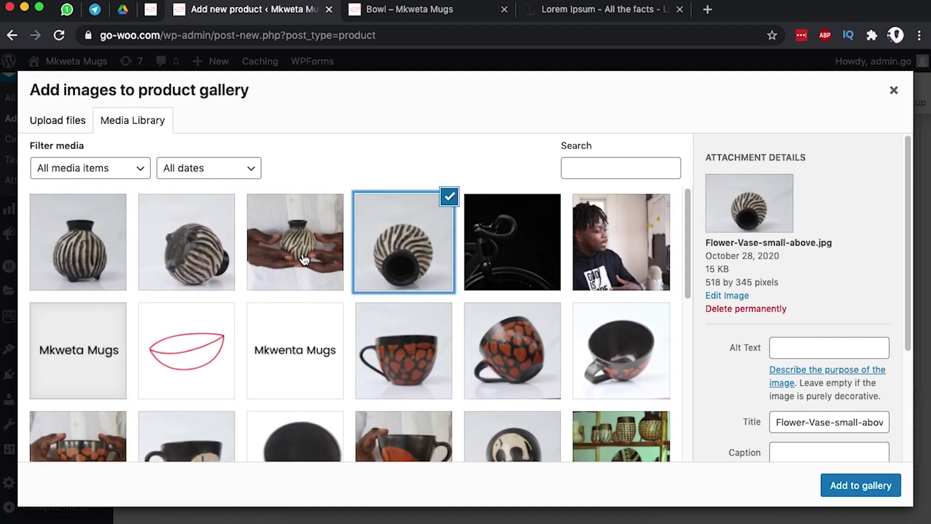
pyautogui.scroll(-2, 327, 283)
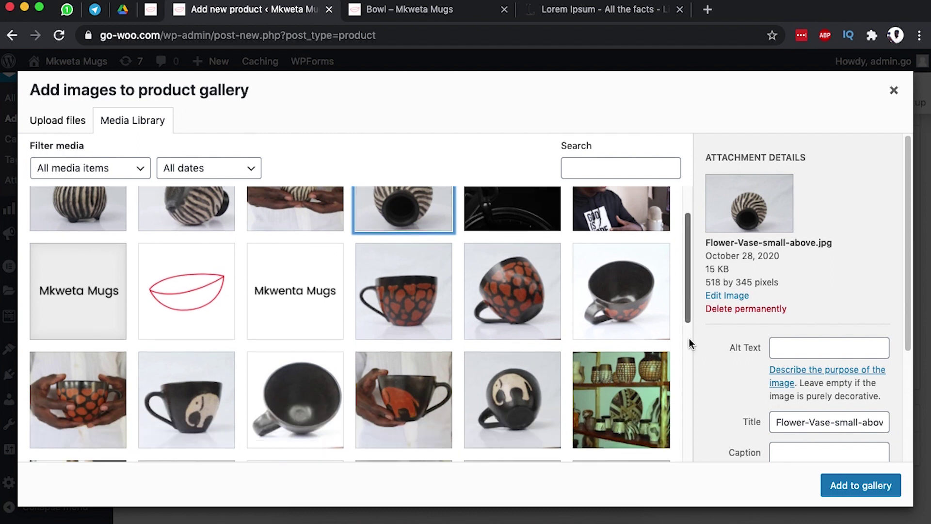
pyautogui.scroll(2, 540, 311)
pyautogui.click(337, 265)
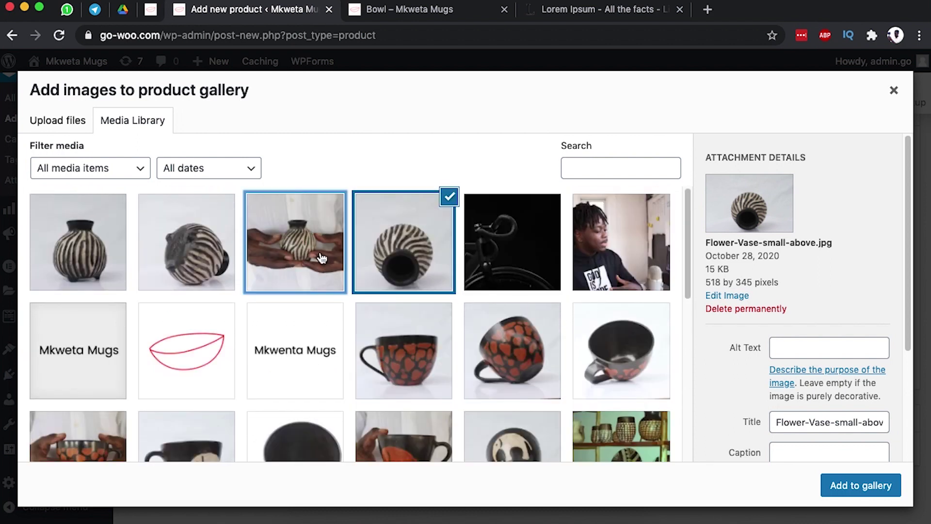
pyautogui.click(165, 259)
pyautogui.click(82, 255)
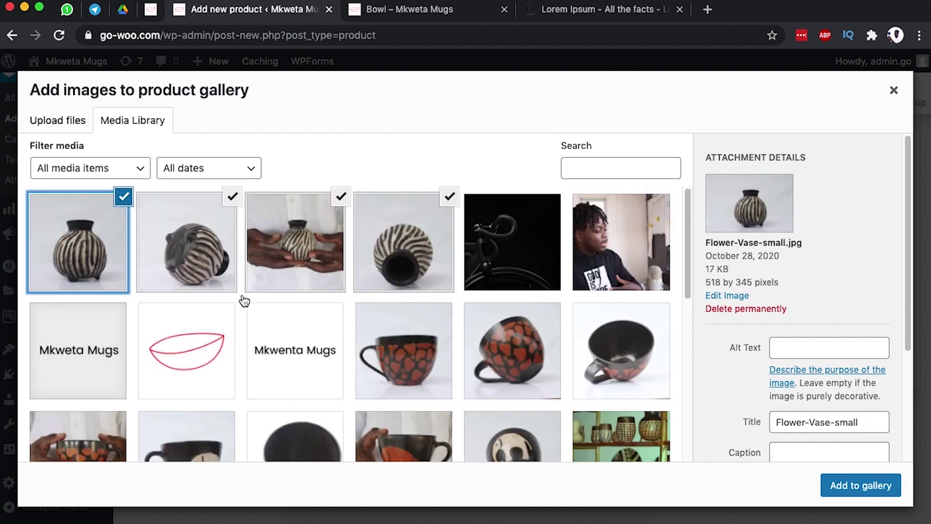
pyautogui.click(845, 486)
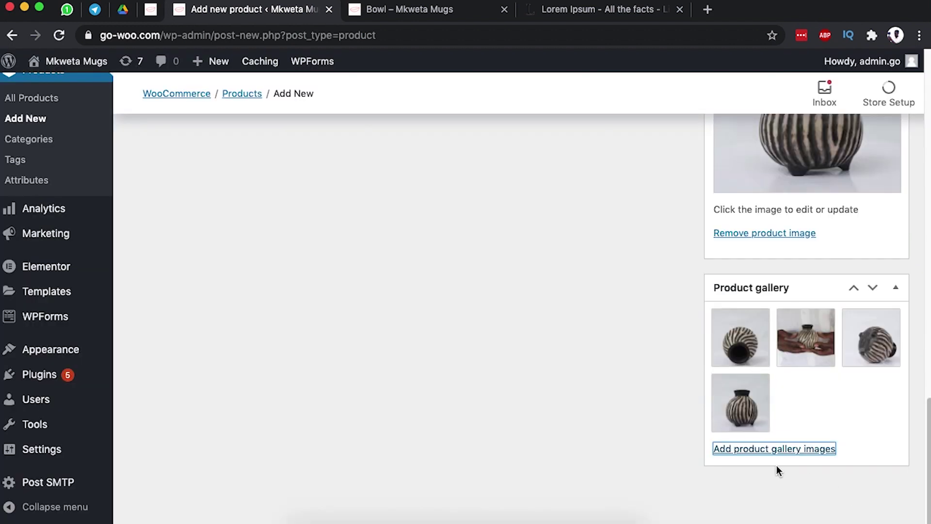
pyautogui.scroll(15, 516, 378)
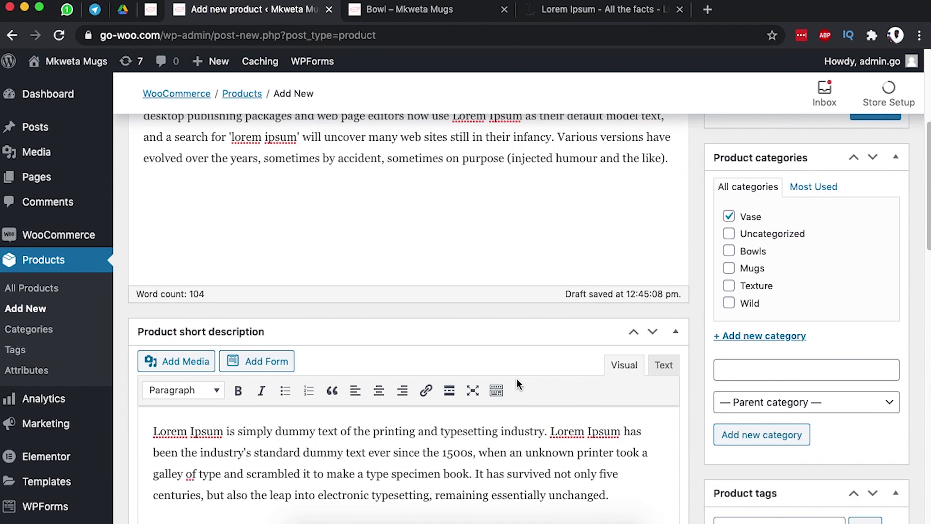
pyautogui.scroll(5, 516, 378)
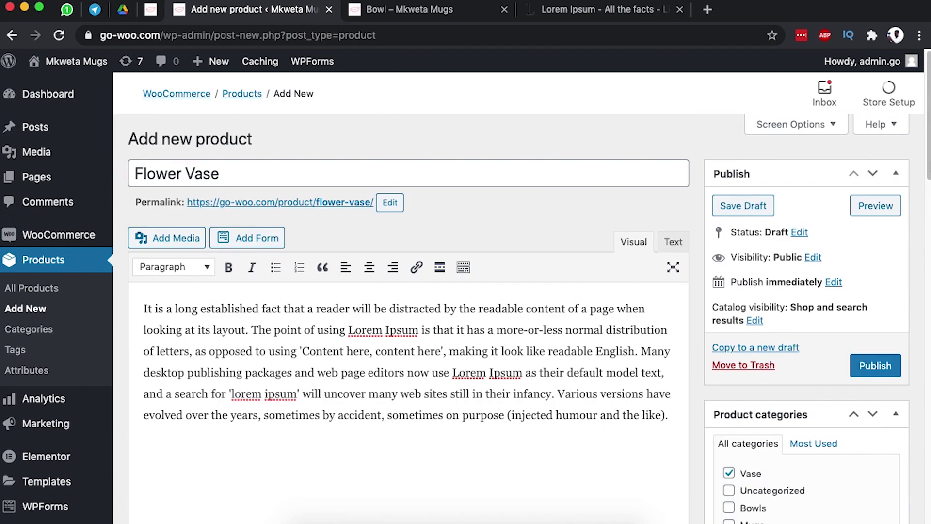
# - Preview the Flower Vase draft at $5.99 with 15 in stock, then return to the editor
pyautogui.click(865, 205)
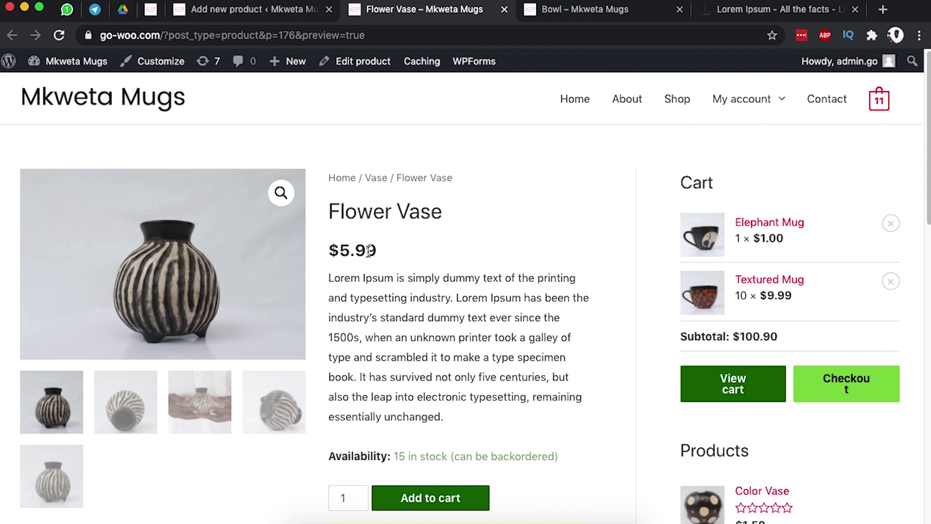
pyautogui.click(220, 11)
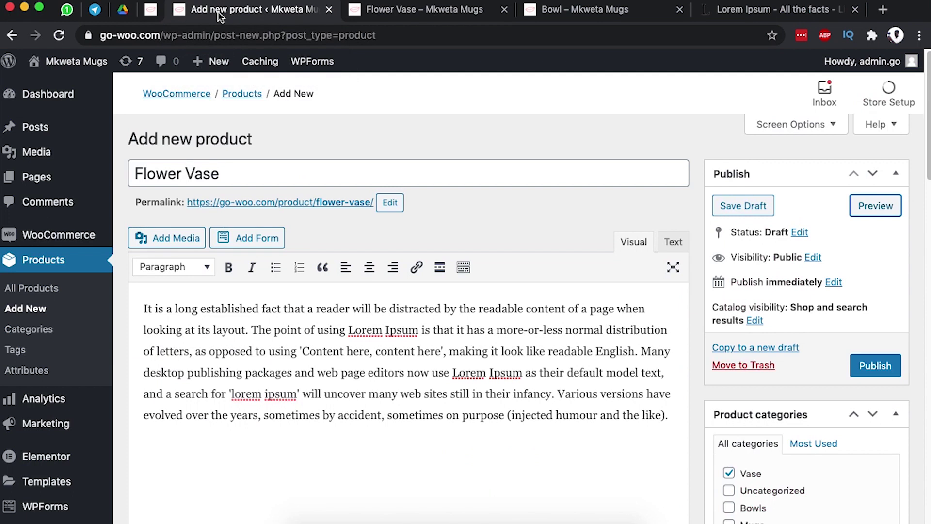
# - Set the sale start date to 2020-10-27 and preview the product again
pyautogui.scroll(-8, 575, 285)
pyautogui.scroll(-5, 575, 281)
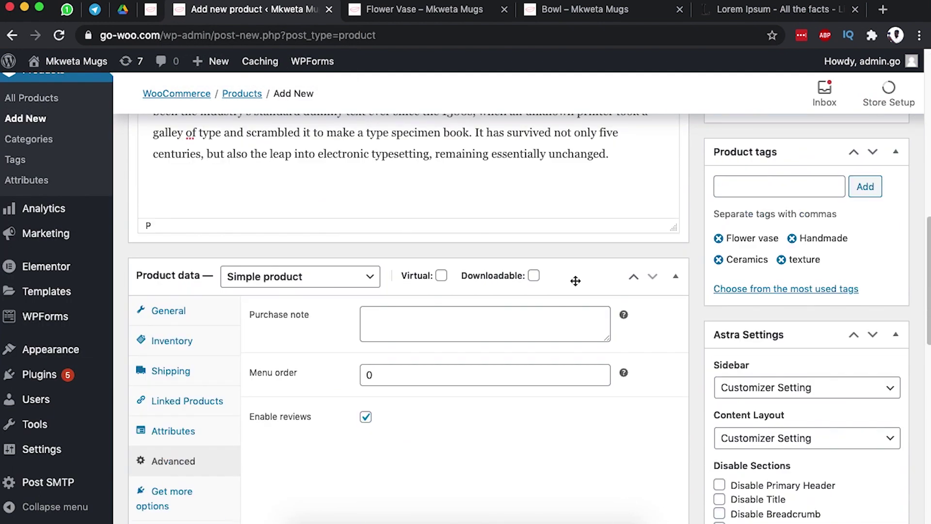
pyautogui.click(183, 293)
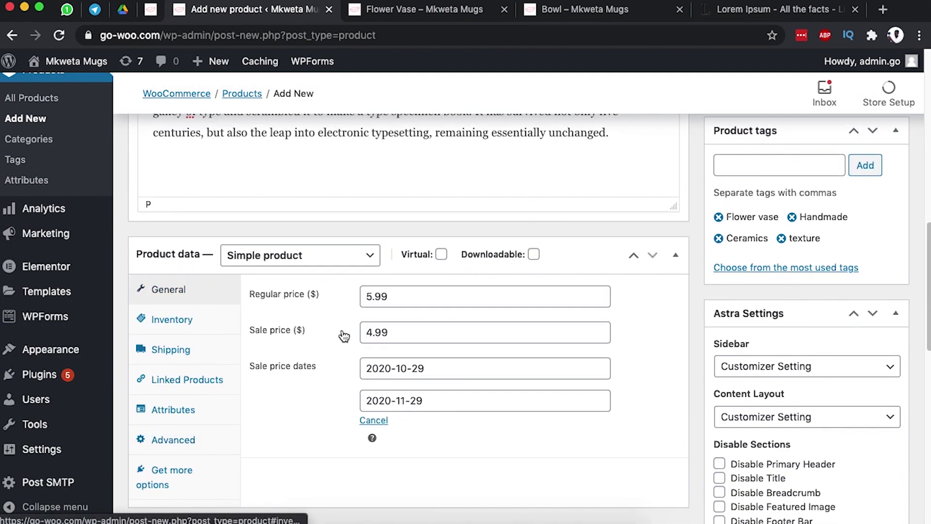
pyautogui.click(402, 370)
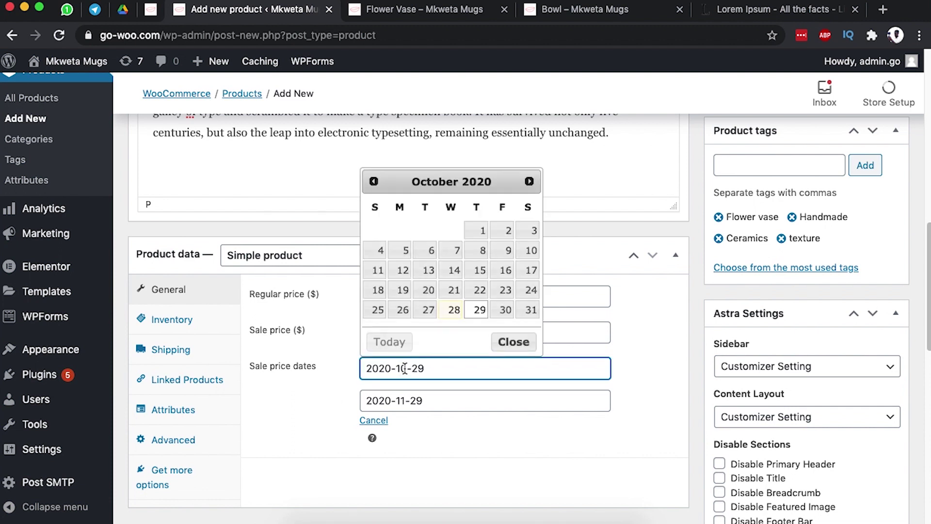
pyautogui.click(426, 310)
pyautogui.scroll(10, 697, 300)
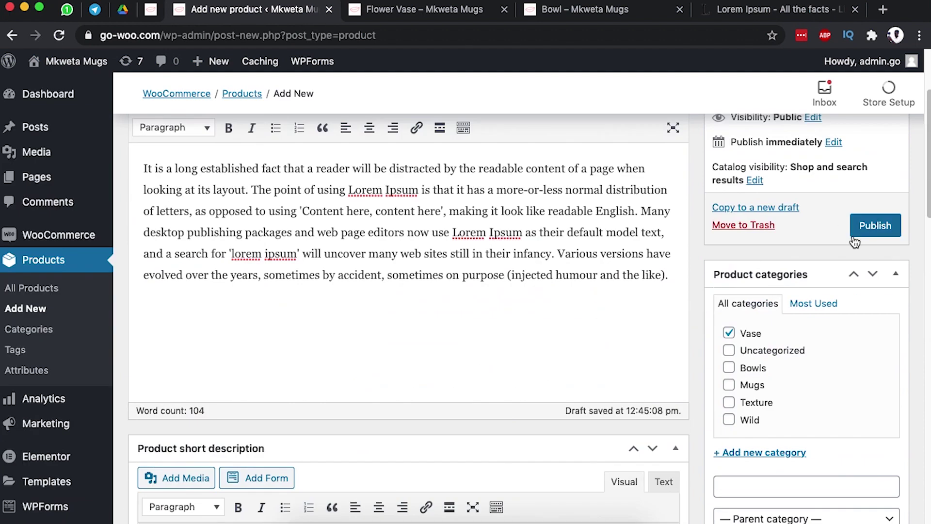
pyautogui.scroll(3, 856, 241)
pyautogui.click(871, 210)
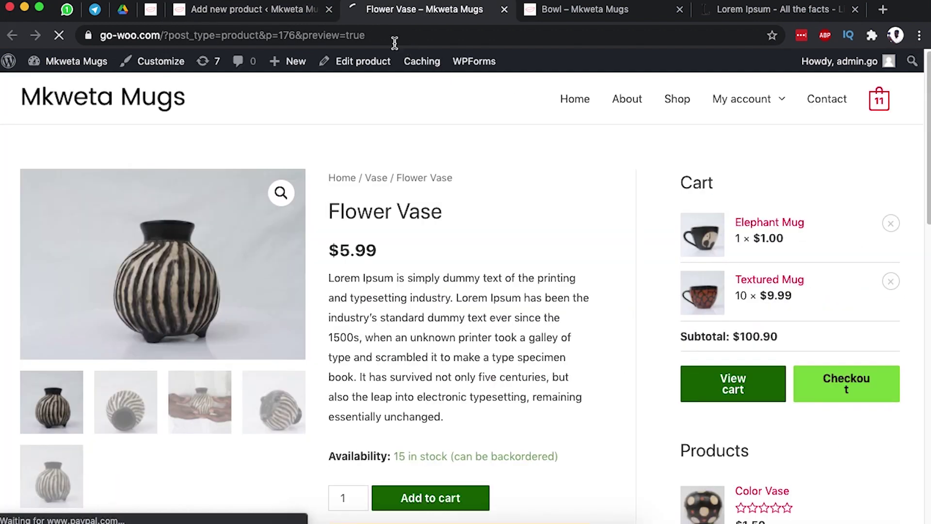
# - Save the Flower Vase draft and reload the preview to show the $4.99 sale price
pyautogui.click(270, 18)
pyautogui.click(743, 206)
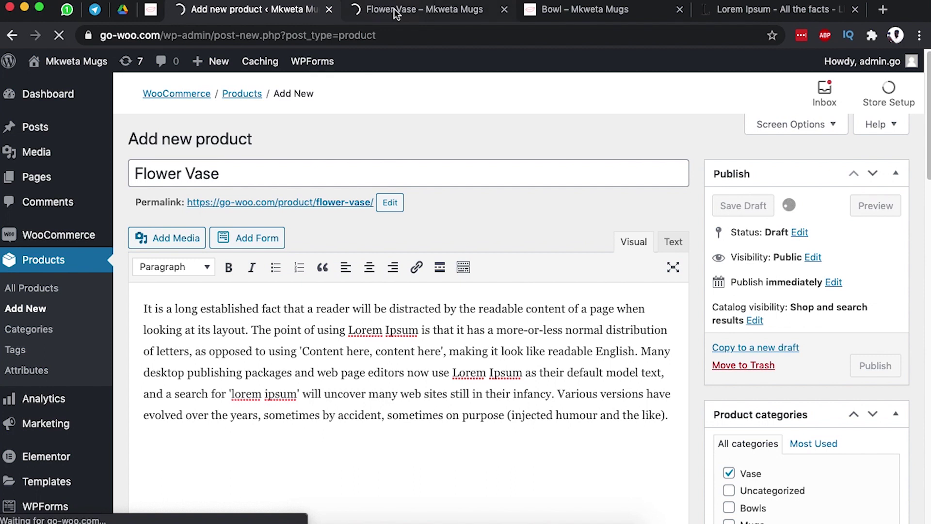
pyautogui.click(396, 12)
pyautogui.press('super+r')
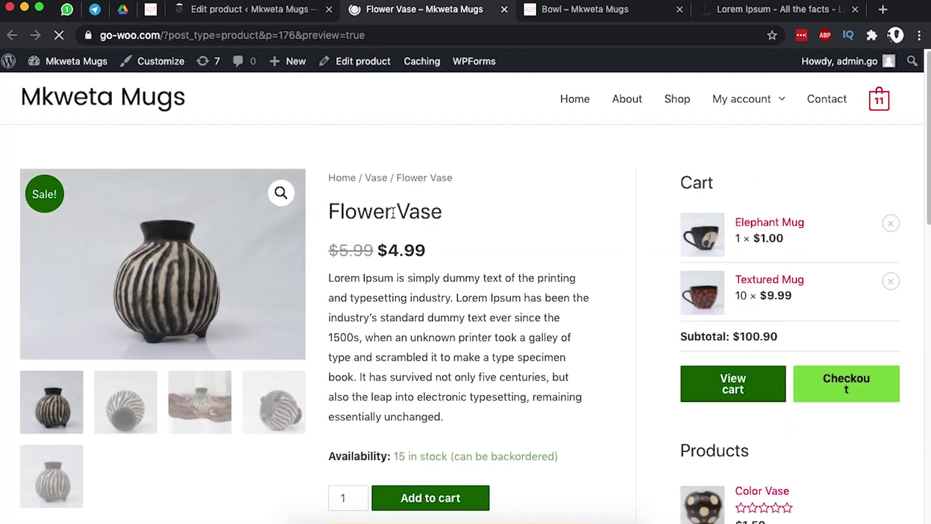
# - Read through the short description and the Description paragraph in the preview
pyautogui.scroll(-1, 339, 242)
pyautogui.moveTo(330, 224); pyautogui.dragTo(486, 345)
pyautogui.scroll(-2, 478, 316)
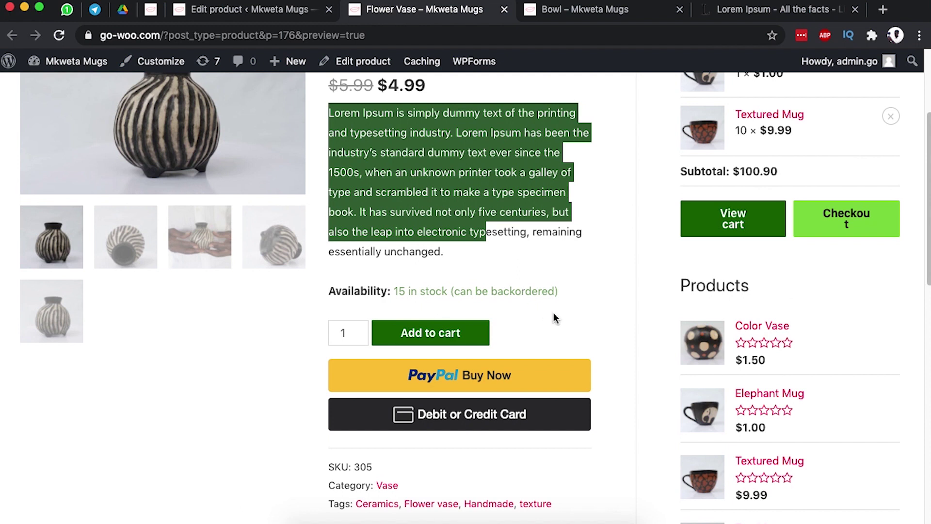
pyautogui.click(594, 322)
pyautogui.scroll(-5, 485, 315)
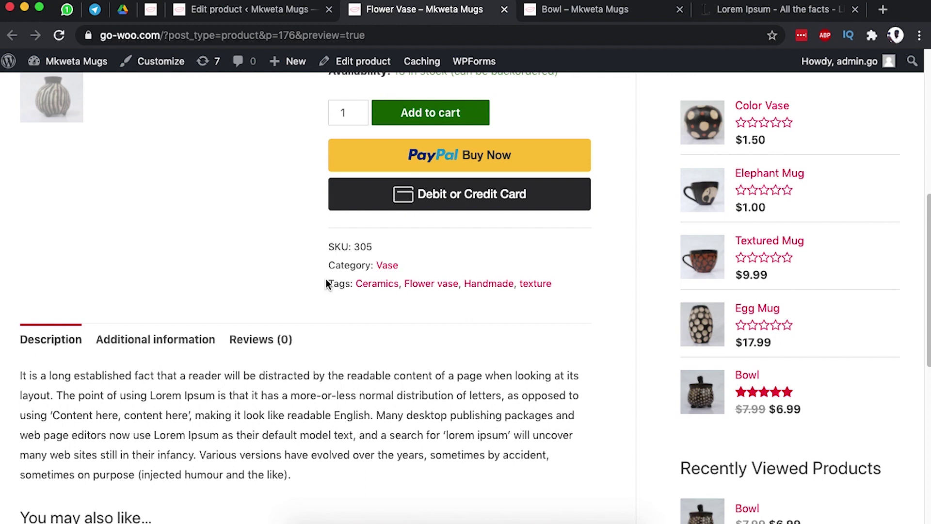
pyautogui.scroll(-5, 568, 300)
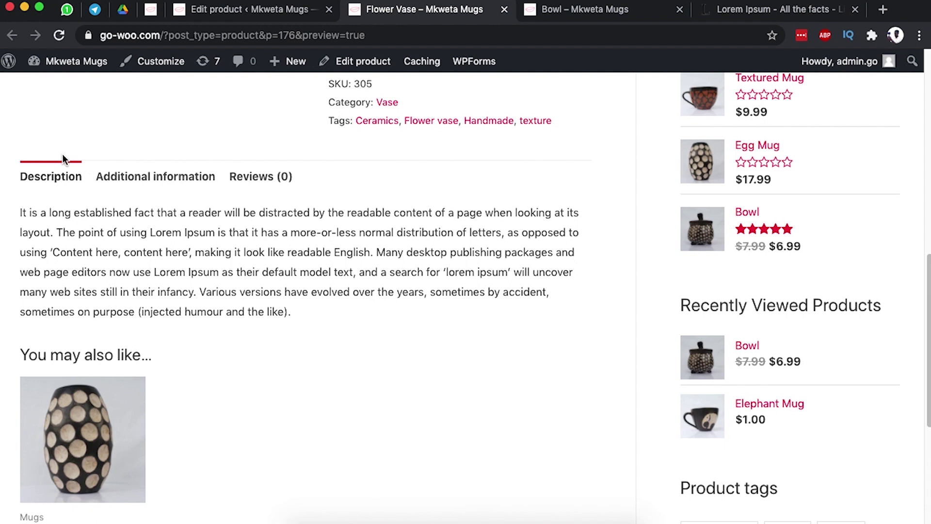
pyautogui.moveTo(21, 210); pyautogui.dragTo(354, 305)
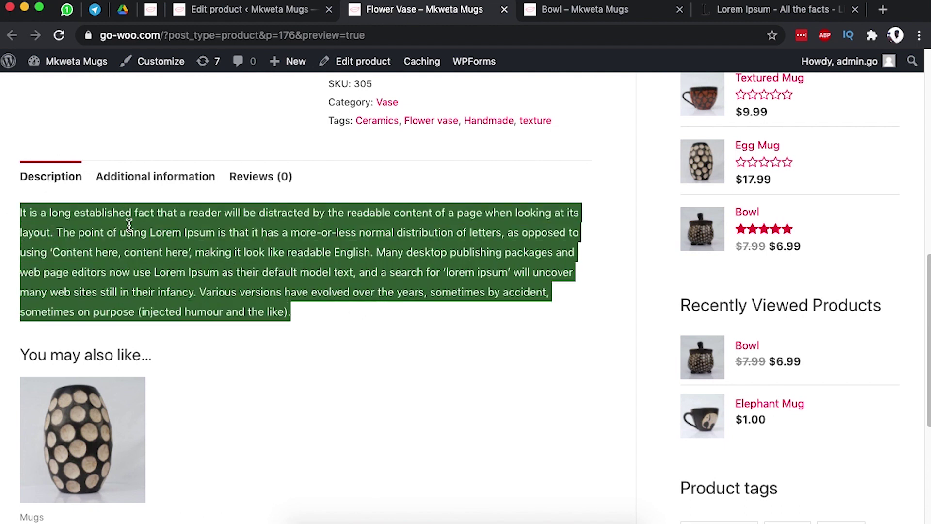
# - Check the Additional information weight, dimensions and Dotted texture attributes
pyautogui.click(136, 180)
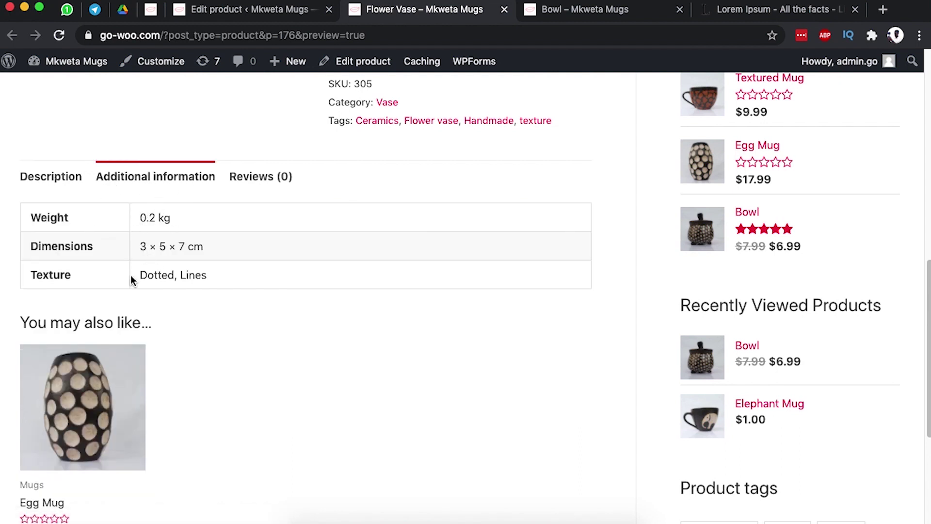
pyautogui.doubleClick(170, 273)
pyautogui.click(228, 269)
pyautogui.moveTo(140, 276); pyautogui.dragTo(173, 274)
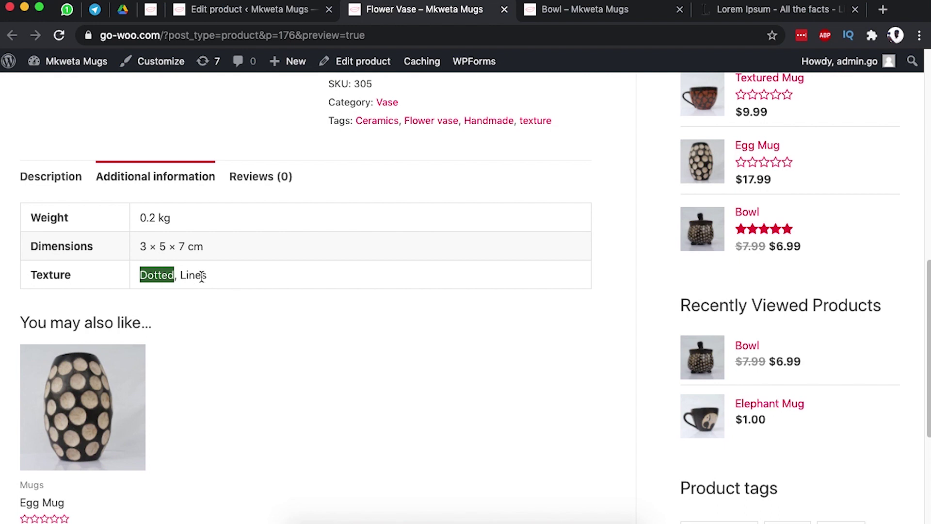
pyautogui.scroll(-5, 206, 276)
pyautogui.scroll(1, 207, 278)
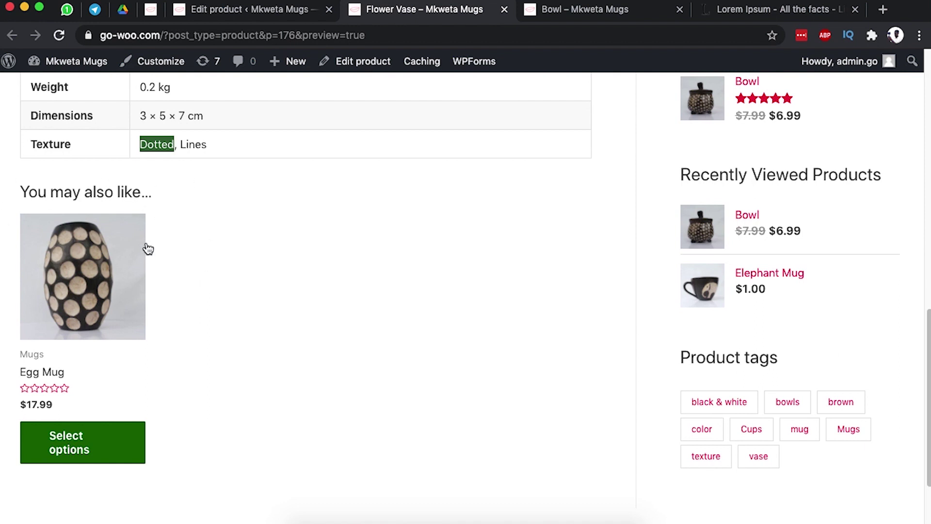
pyautogui.scroll(10, 267, 309)
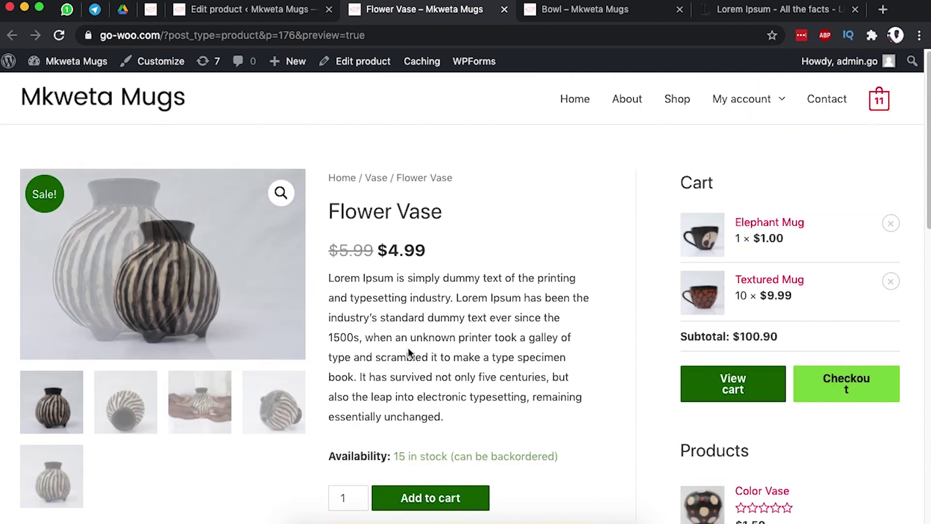
pyautogui.scroll(-3, 412, 350)
pyautogui.scroll(5, 229, 290)
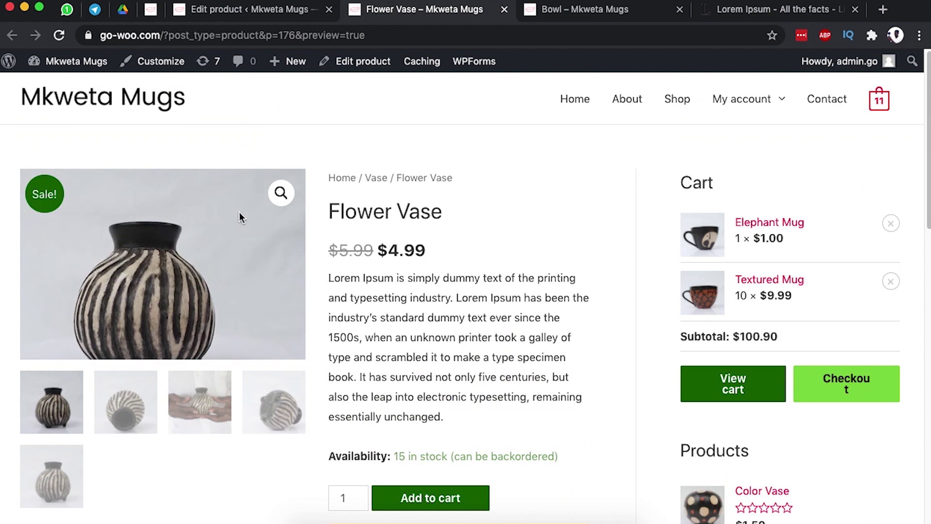
# - Step through all five gallery images in the lightbox, then return to the product editor
pyautogui.click(281, 193)
pyautogui.click(907, 290)
pyautogui.click(909, 289)
pyautogui.click(909, 290)
pyautogui.click(909, 290)
pyautogui.click(408, 129)
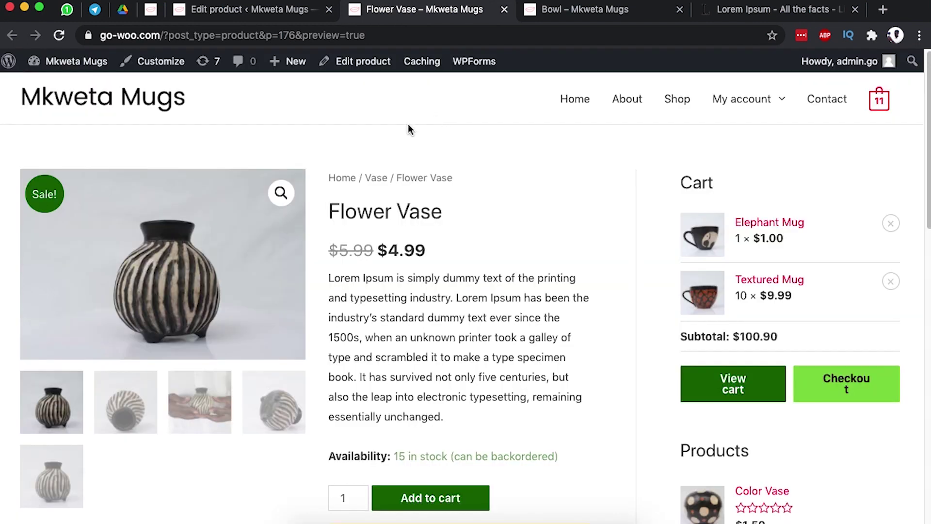
pyautogui.scroll(-1, 41, 194)
pyautogui.scroll(-5, 165, 223)
pyautogui.scroll(5, 169, 222)
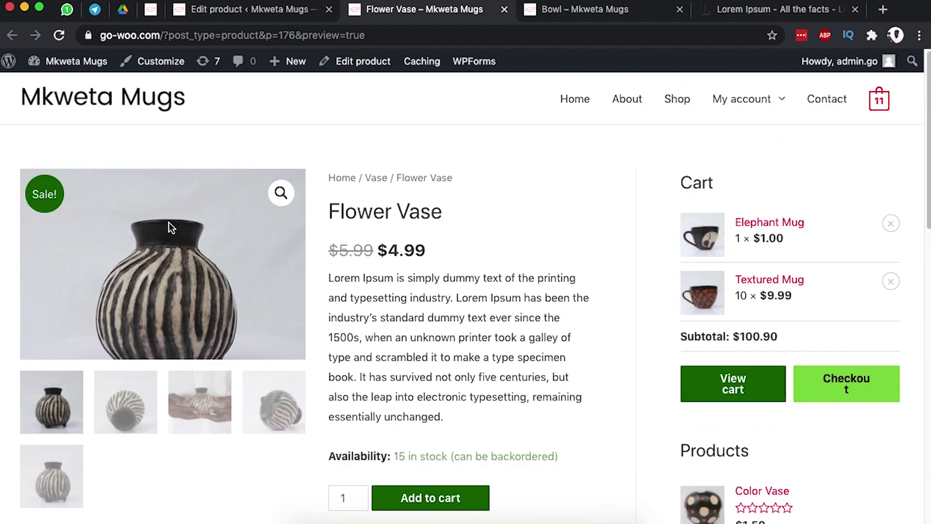
pyautogui.click(287, 12)
# - Publish the Flower Vase product and switch to the Bowl product page
pyautogui.scroll(-3, 659, 287)
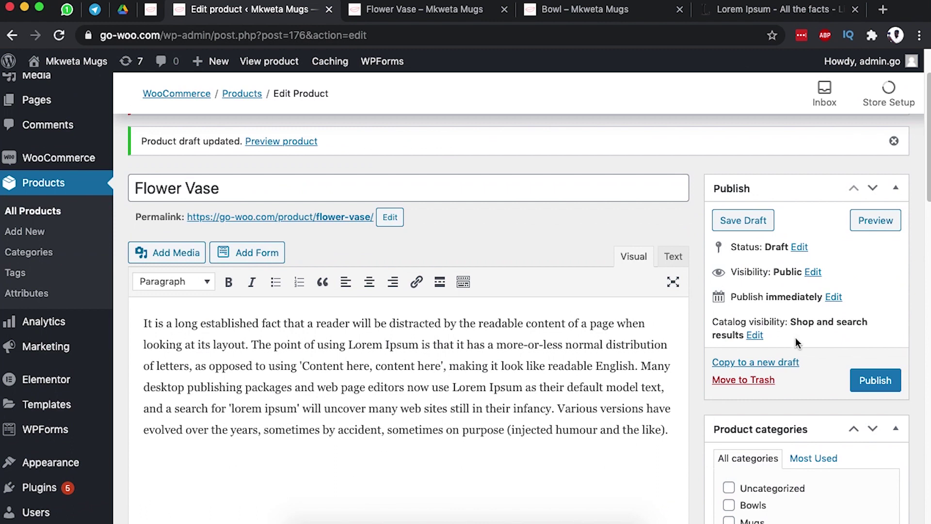
pyautogui.click(876, 381)
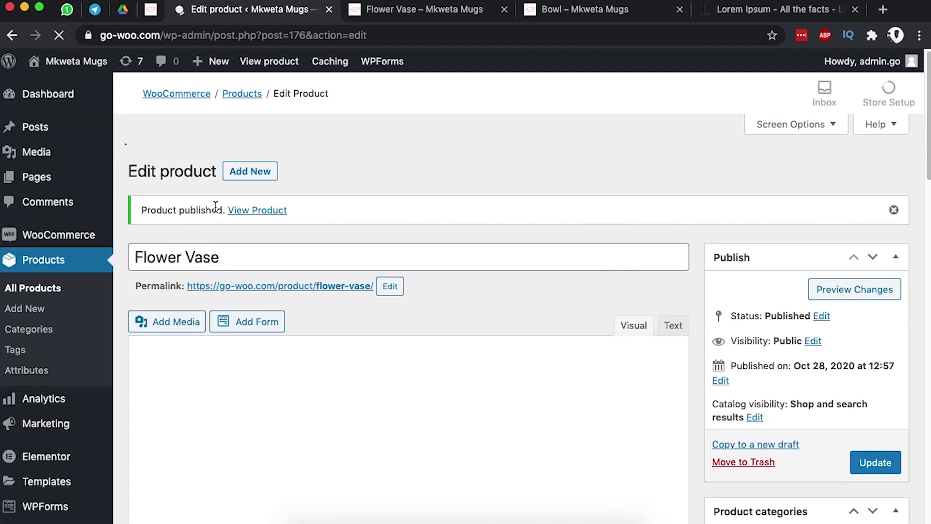
pyautogui.click(606, 16)
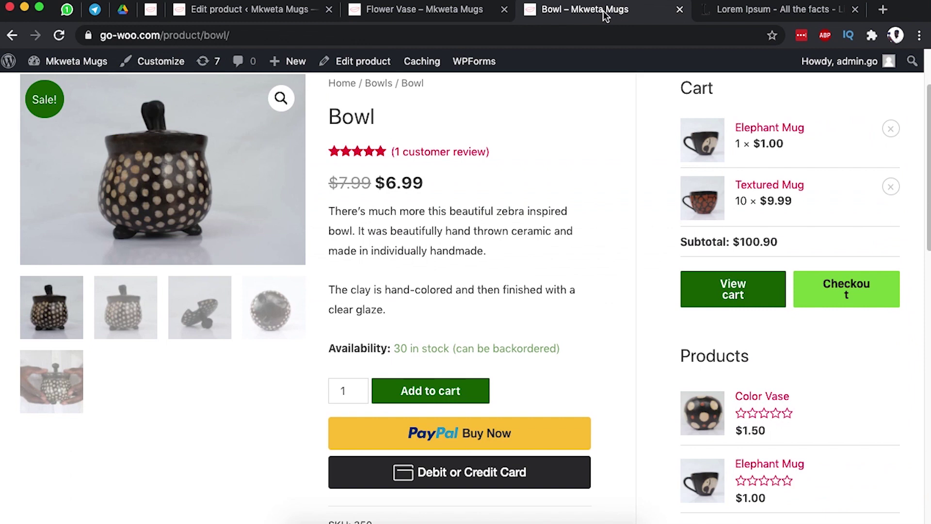
# - From the Mkweta Mugs home page, open the Flower Vase listed at $4.99 on sale
pyautogui.scroll(2, 539, 194)
pyautogui.click(112, 100)
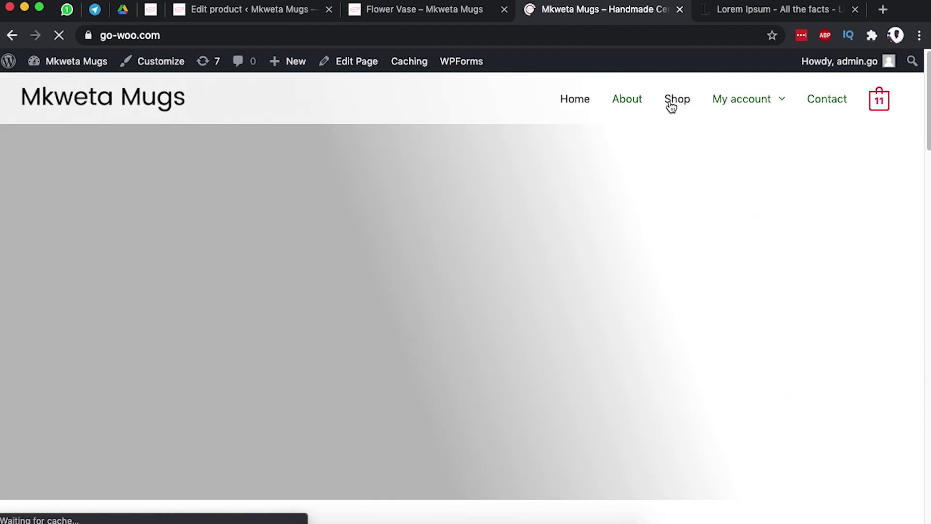
pyautogui.scroll(-10, 631, 190)
pyautogui.scroll(-2, 631, 191)
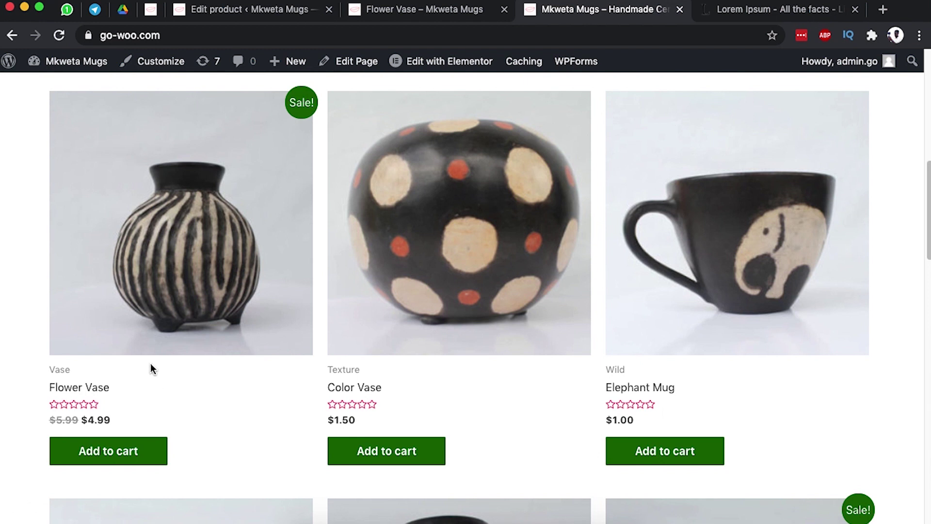
pyautogui.click(138, 323)
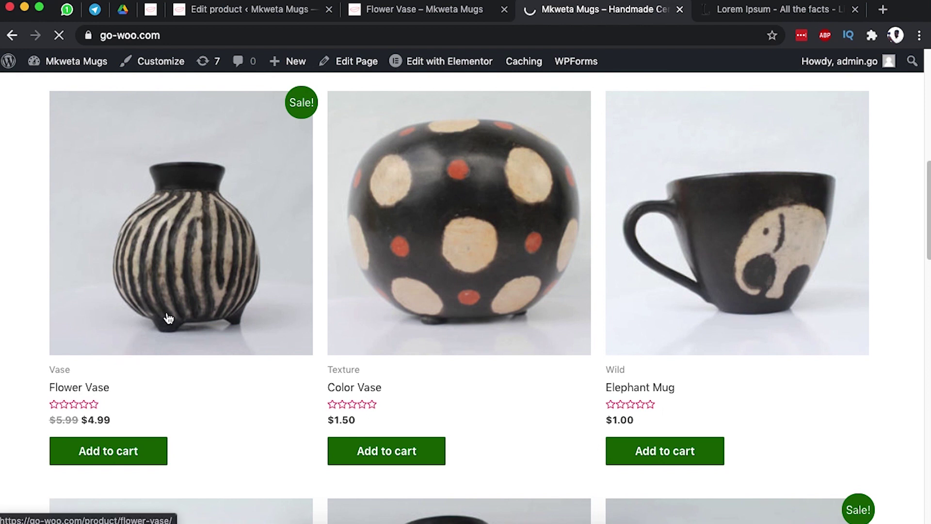